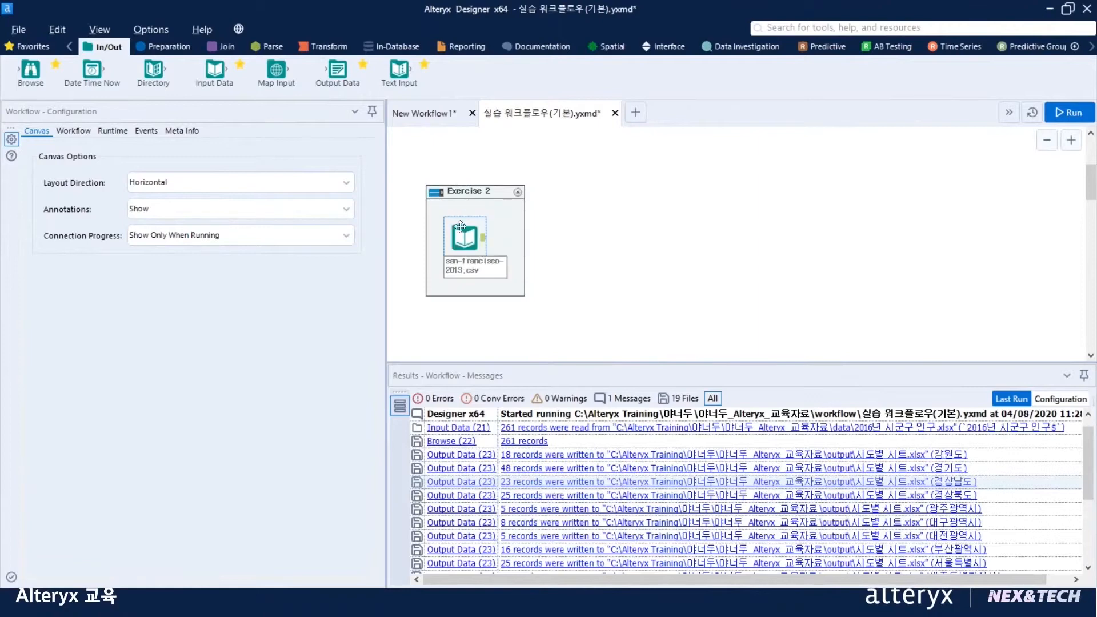
- Review the import options of the san-francisco-2013.csv Input Data tool, including the Delimiters setting
{"action": "left_click", "coordinate": [456, 227]}
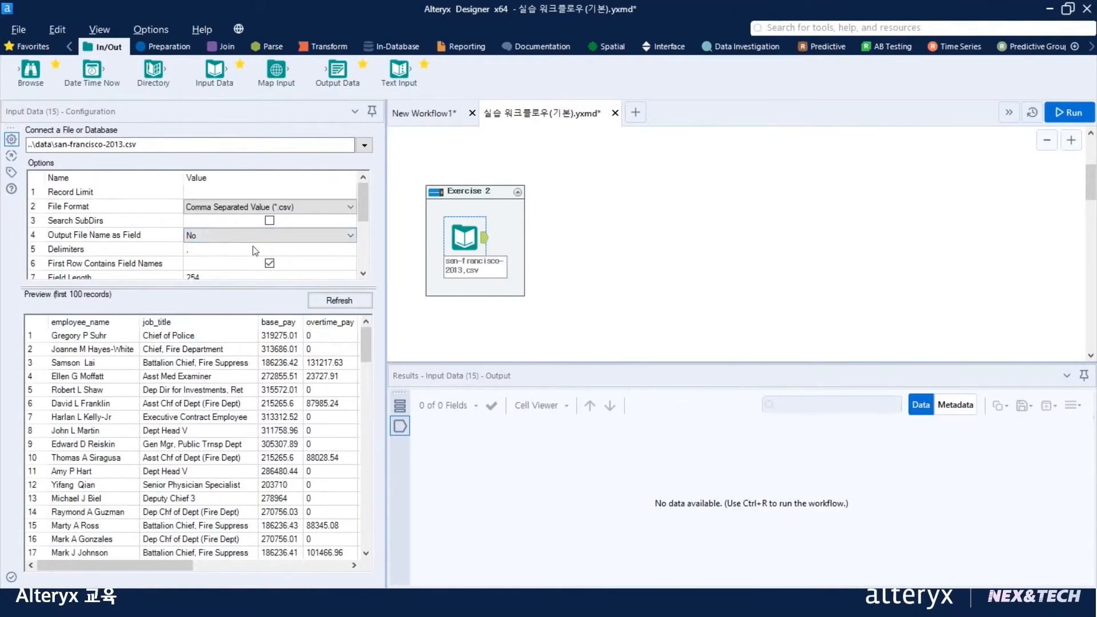
{"action": "left_click", "coordinate": [222, 253]}
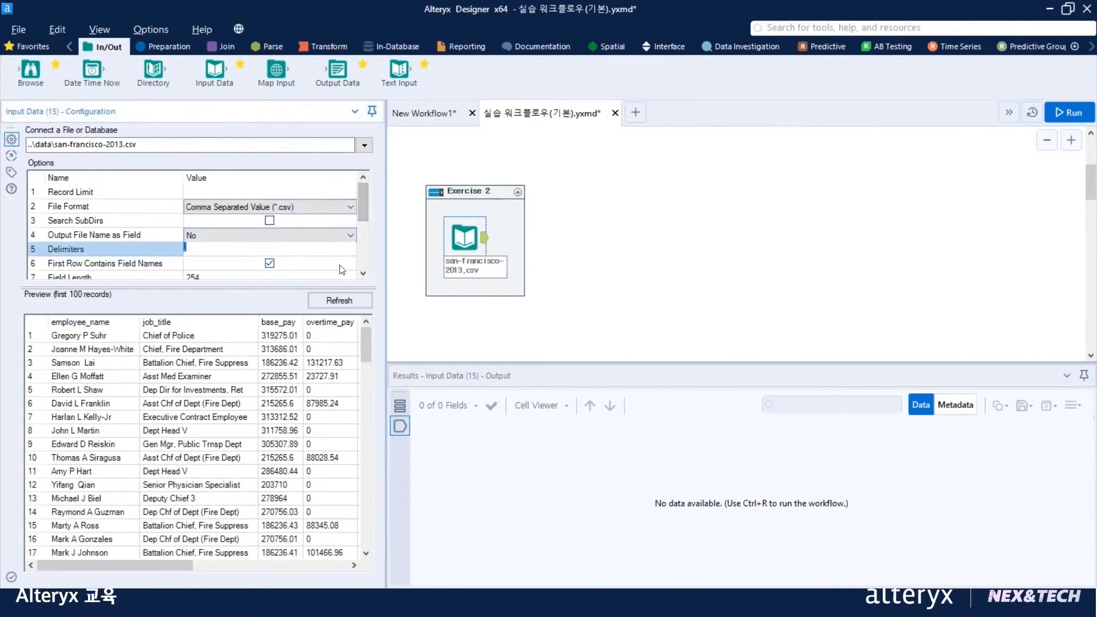
{"action": "left_click_drag", "start_coordinate": [360, 289], "coordinate": [369, 406]}
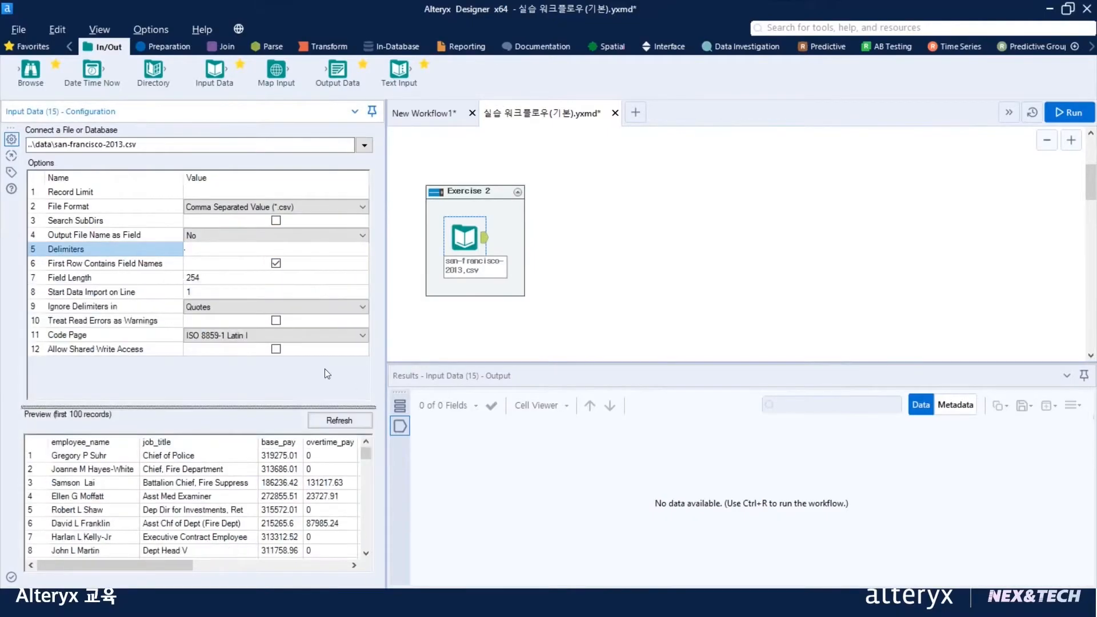
{"action": "left_click_drag", "start_coordinate": [222, 407], "coordinate": [229, 364]}
{"action": "left_click", "coordinate": [198, 250]}
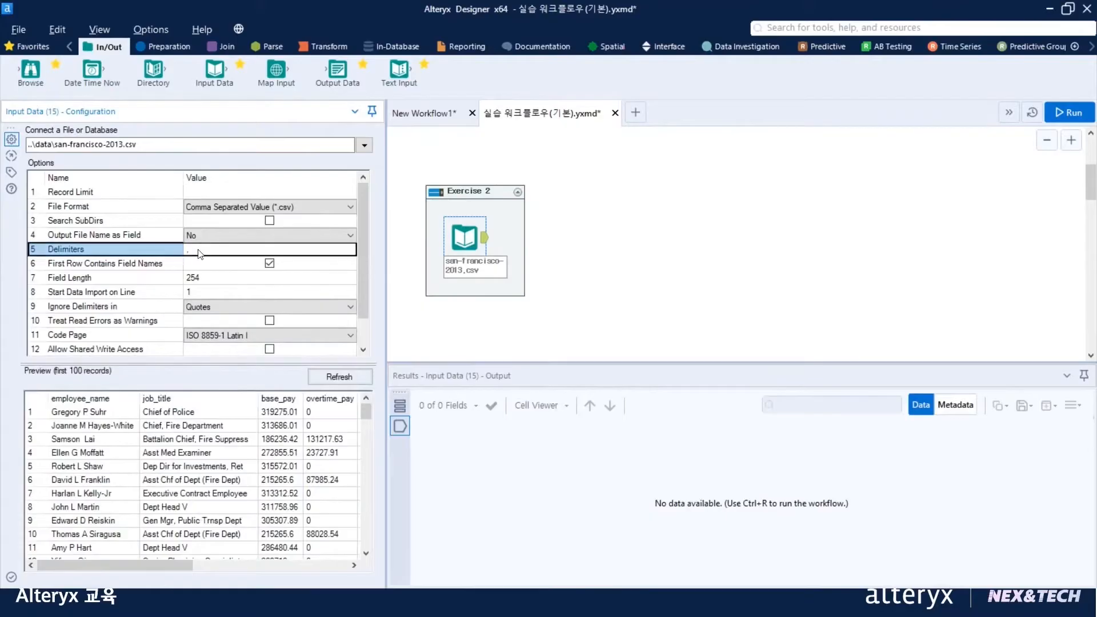
{"action": "left_click", "coordinate": [215, 249]}
{"action": "key", "text": "BackSpace"}
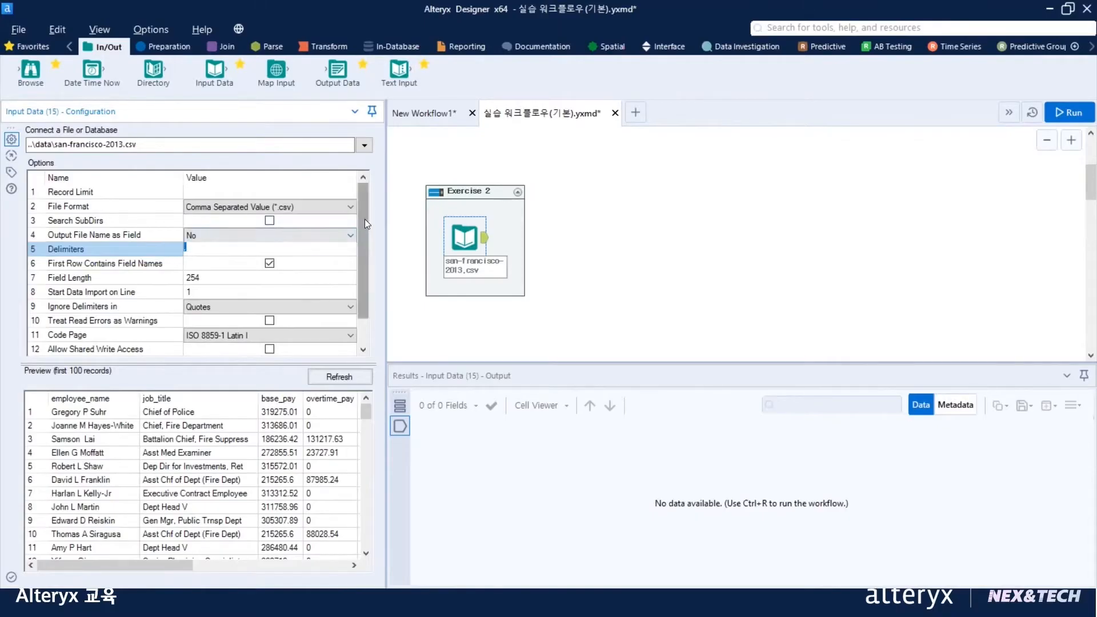
- Examine the preview records of san-francisco-2013.csv across all columns, through jurisdiction_name
{"action": "left_click_drag", "start_coordinate": [297, 364], "coordinate": [296, 266]}
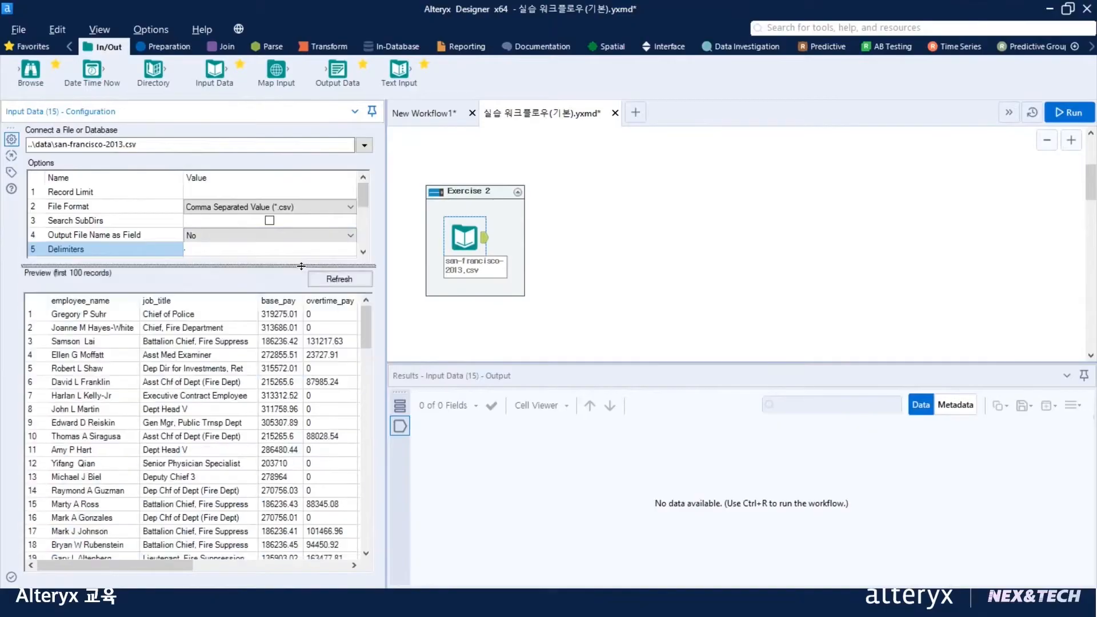
{"action": "left_click_drag", "start_coordinate": [386, 239], "coordinate": [844, 240]}
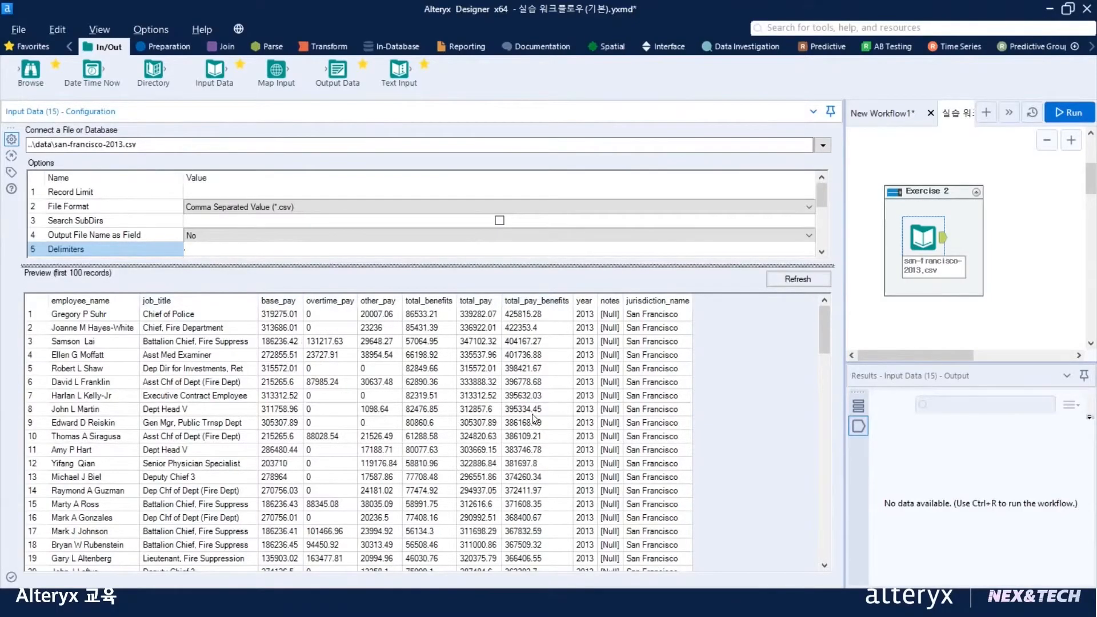
{"action": "left_click_drag", "start_coordinate": [845, 212], "coordinate": [364, 255]}
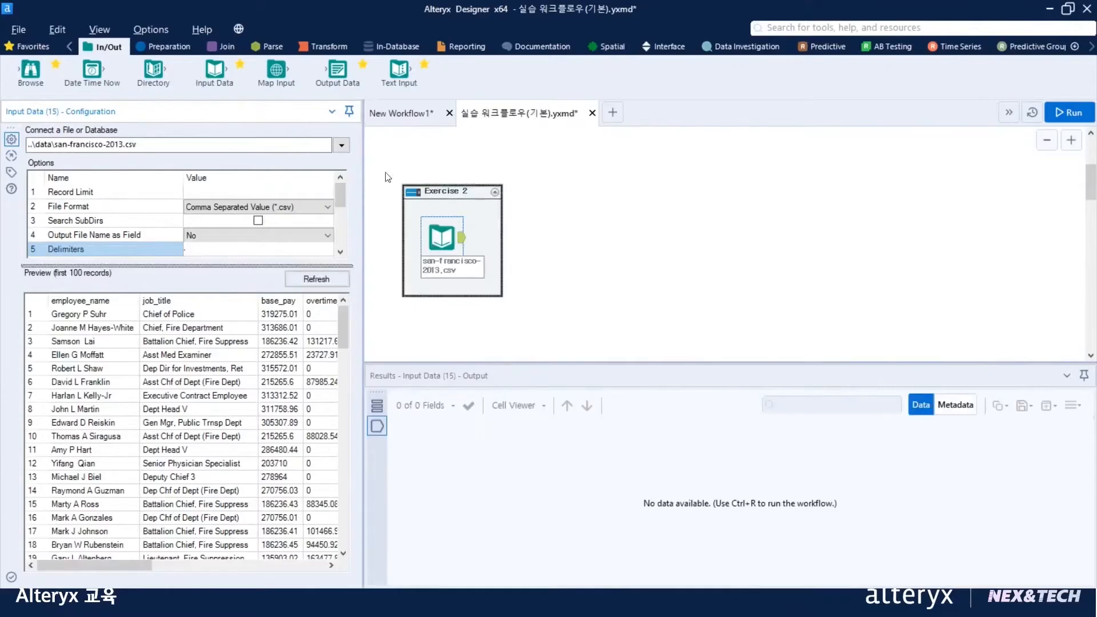
- Connect a Browse tool to the Input Data output in the Exercise 2 container and run the workflow
{"action": "mouse_move", "coordinate": [31, 70]}
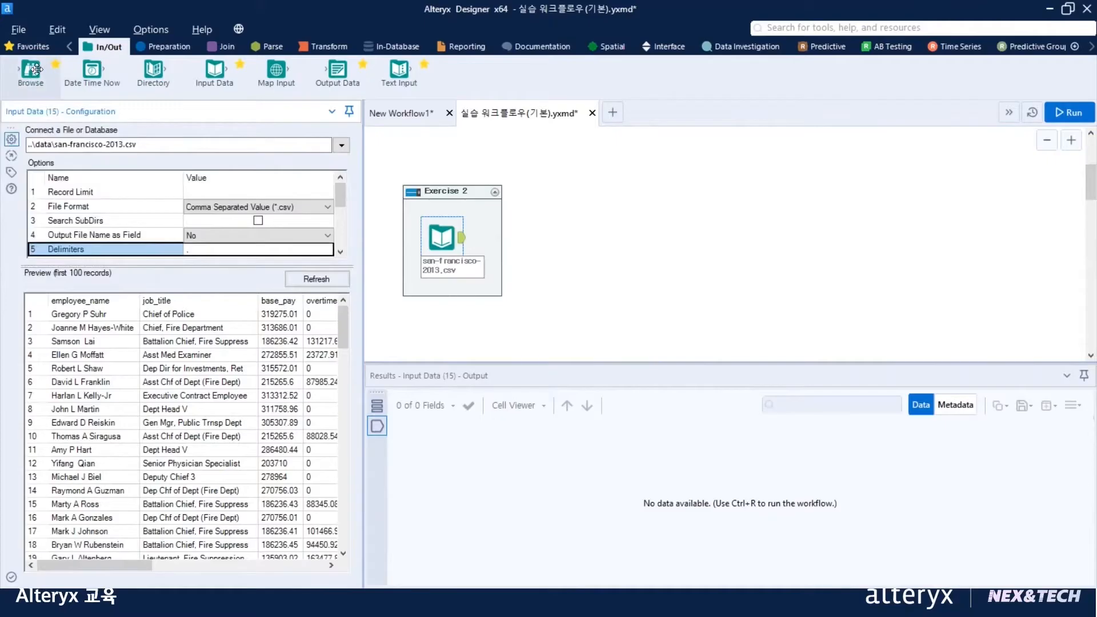
{"action": "left_click_drag", "start_coordinate": [34, 69], "coordinate": [527, 239]}
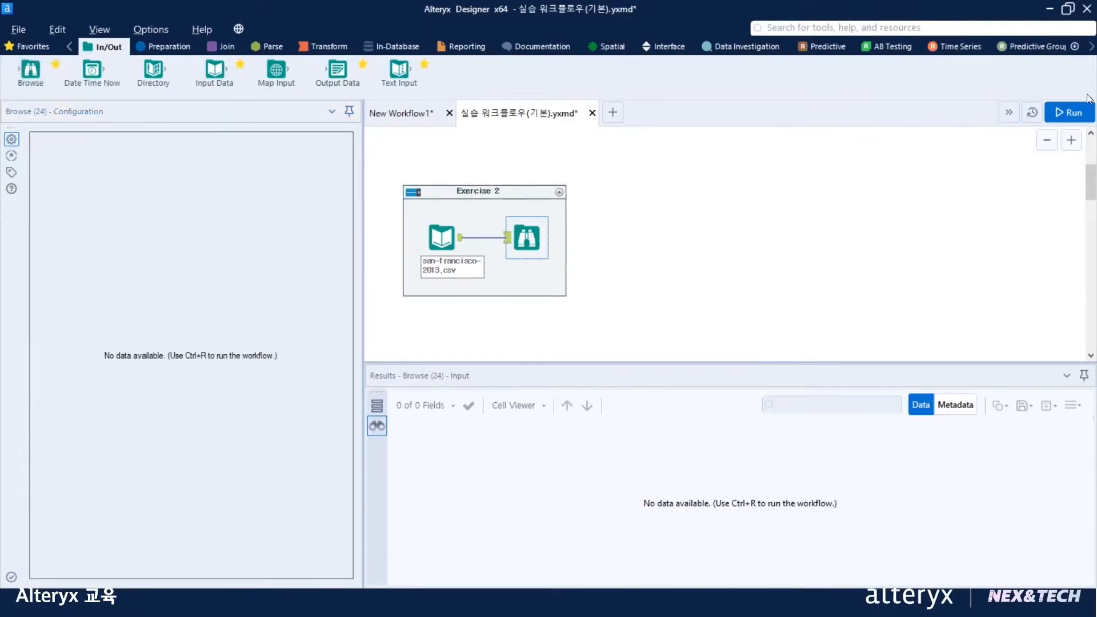
{"action": "left_click", "coordinate": [1068, 112]}
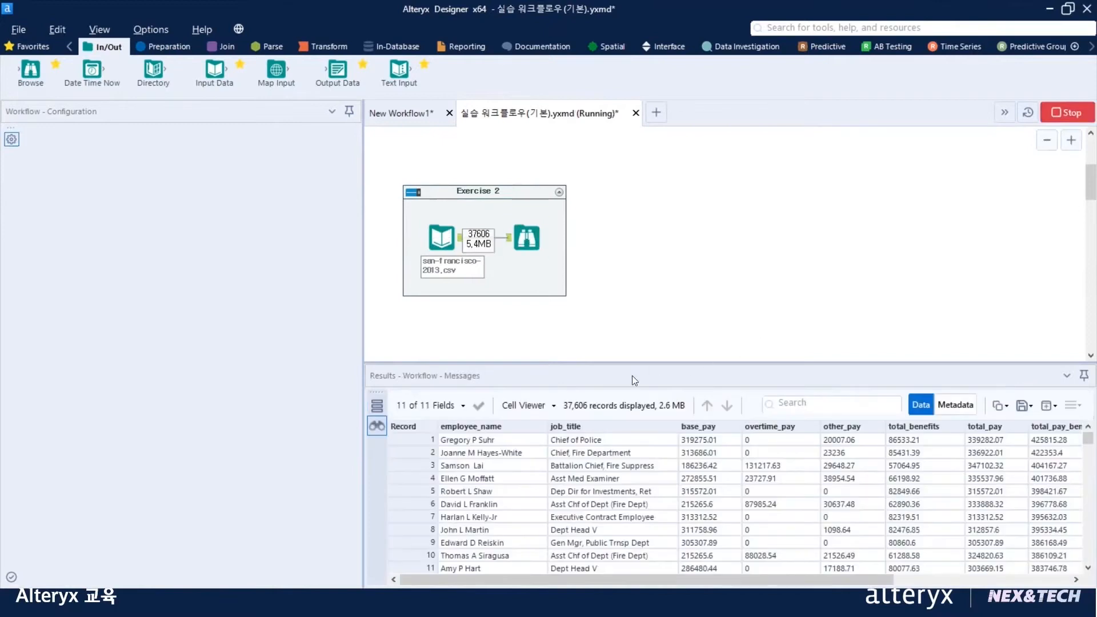
{"action": "left_click", "coordinate": [669, 355]}
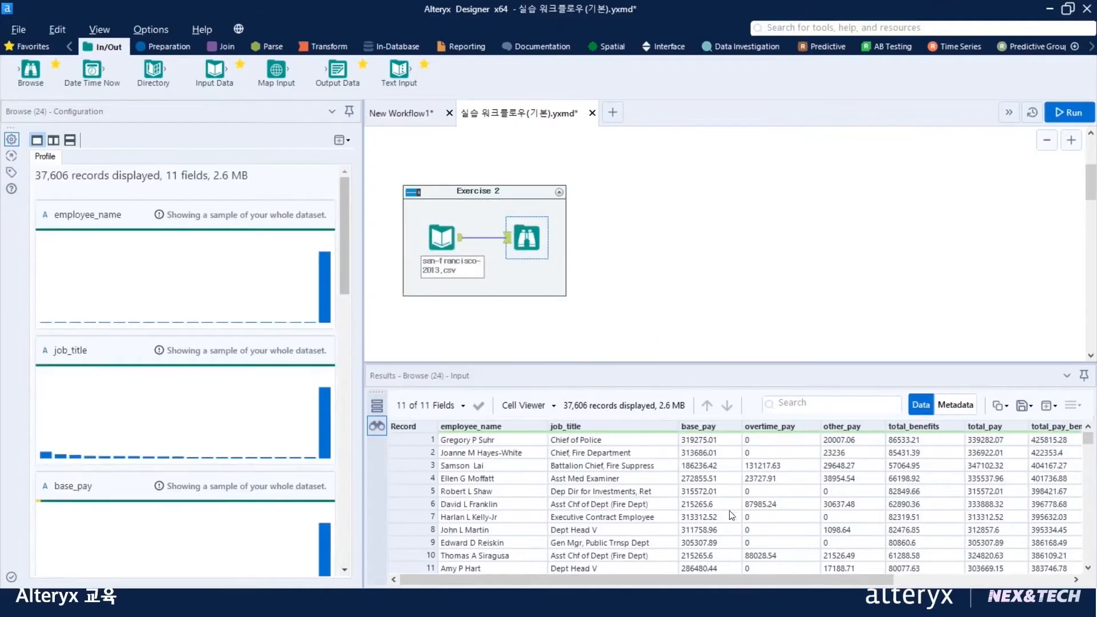
- Inspect the overtime_pay profile in the Browse results and the data types of all fields, especially base_pay through total_pay_benefits
{"action": "mouse_move", "coordinate": [1087, 441]}
{"action": "left_mouse_down"}
{"action": "mouse_move", "coordinate": [1093, 577]}
{"action": "mouse_move", "coordinate": [1086, 437]}
{"action": "left_mouse_up"}
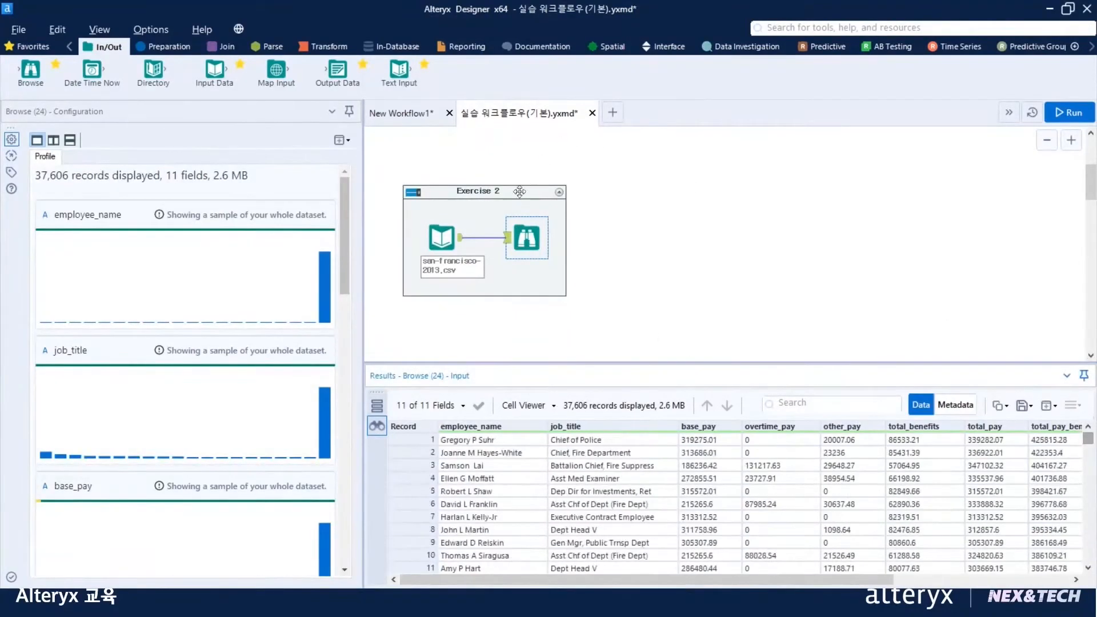
{"action": "left_click", "coordinate": [764, 426]}
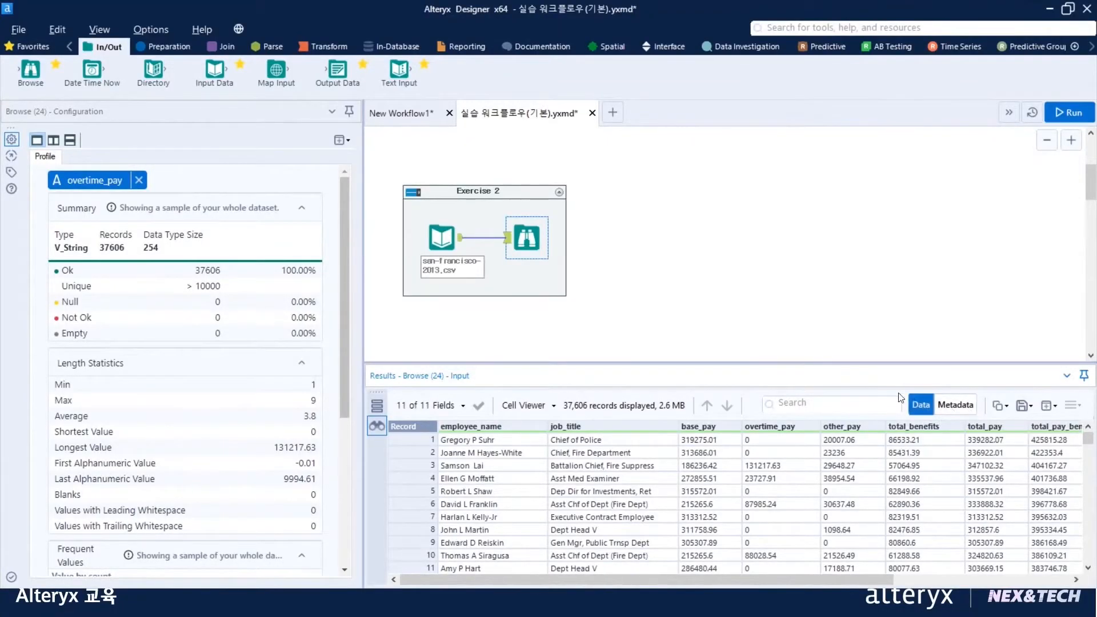
{"action": "left_click", "coordinate": [957, 407]}
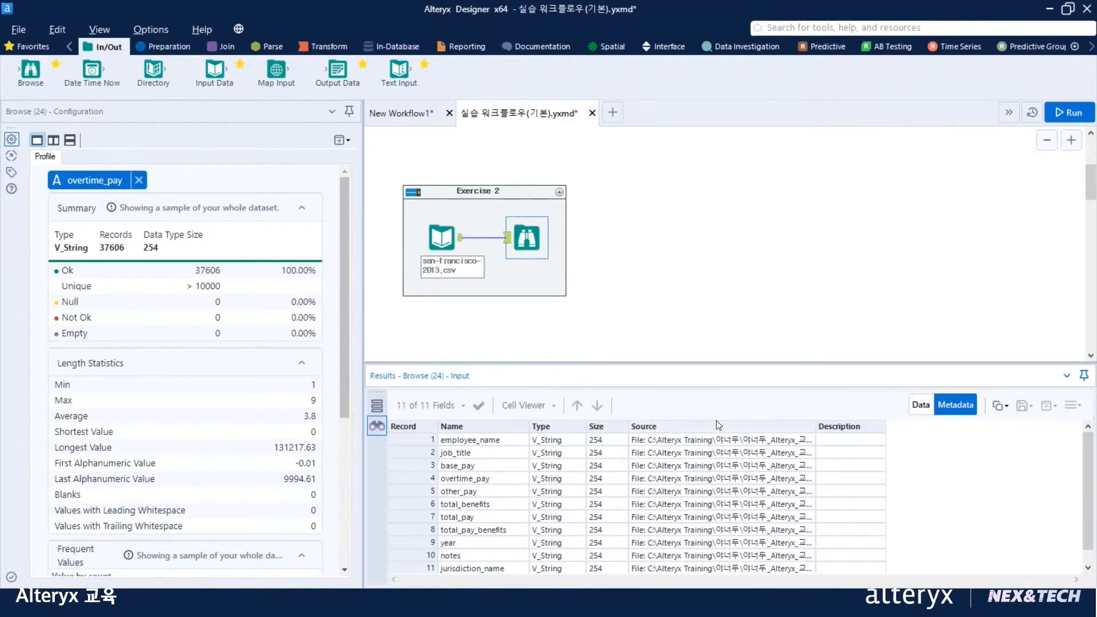
{"action": "left_click", "coordinate": [486, 242]}
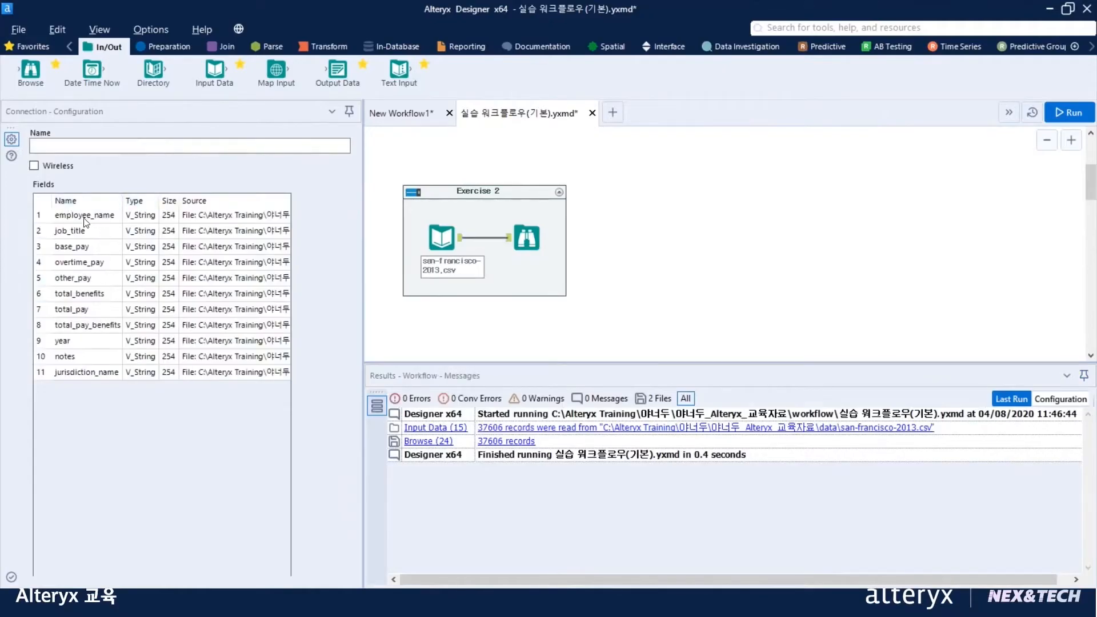
{"action": "left_click_drag", "start_coordinate": [83, 250], "coordinate": [95, 334]}
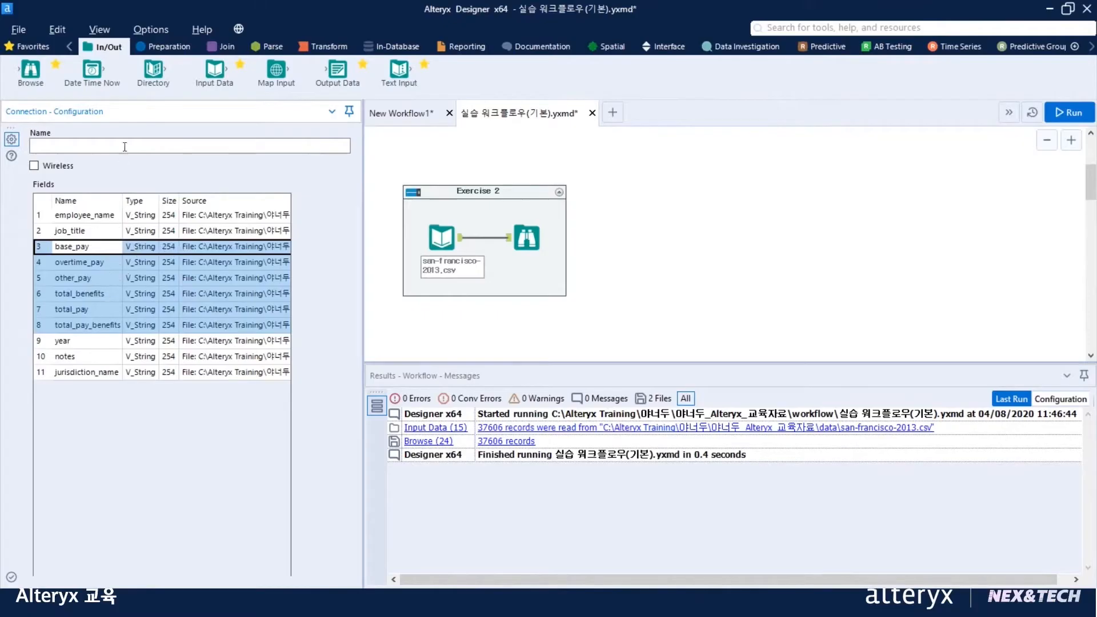
- Insert an Auto Field tool between Input Data and Browse with all fields selected, and run the workflow
{"action": "left_click_drag", "start_coordinate": [526, 234], "coordinate": [552, 232]}
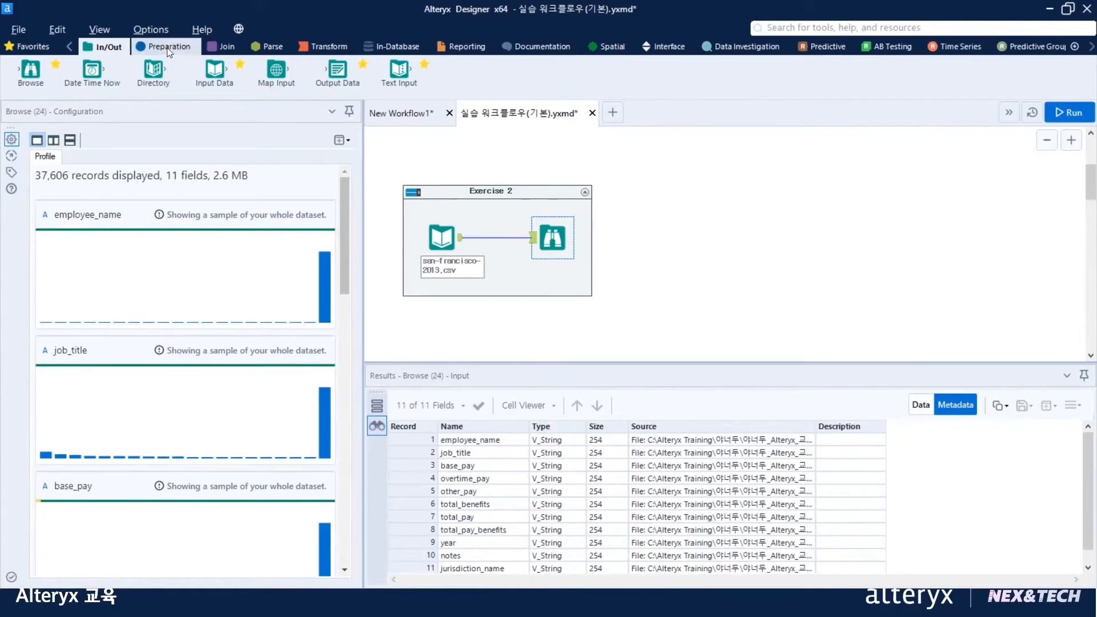
{"action": "left_click", "coordinate": [169, 52]}
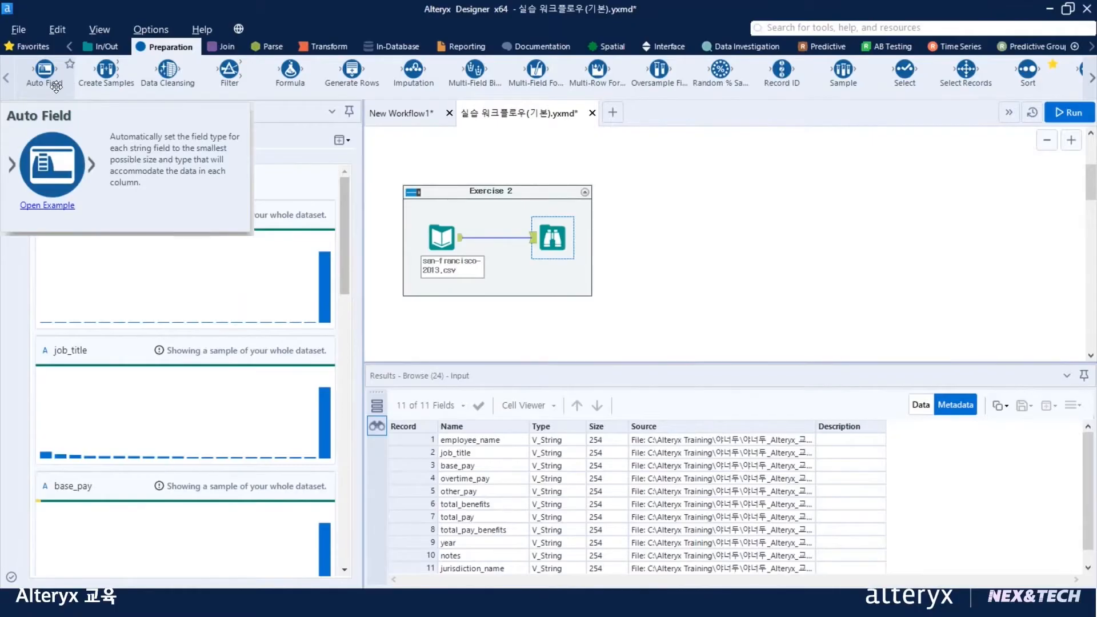
{"action": "left_click_drag", "start_coordinate": [56, 86], "coordinate": [493, 236]}
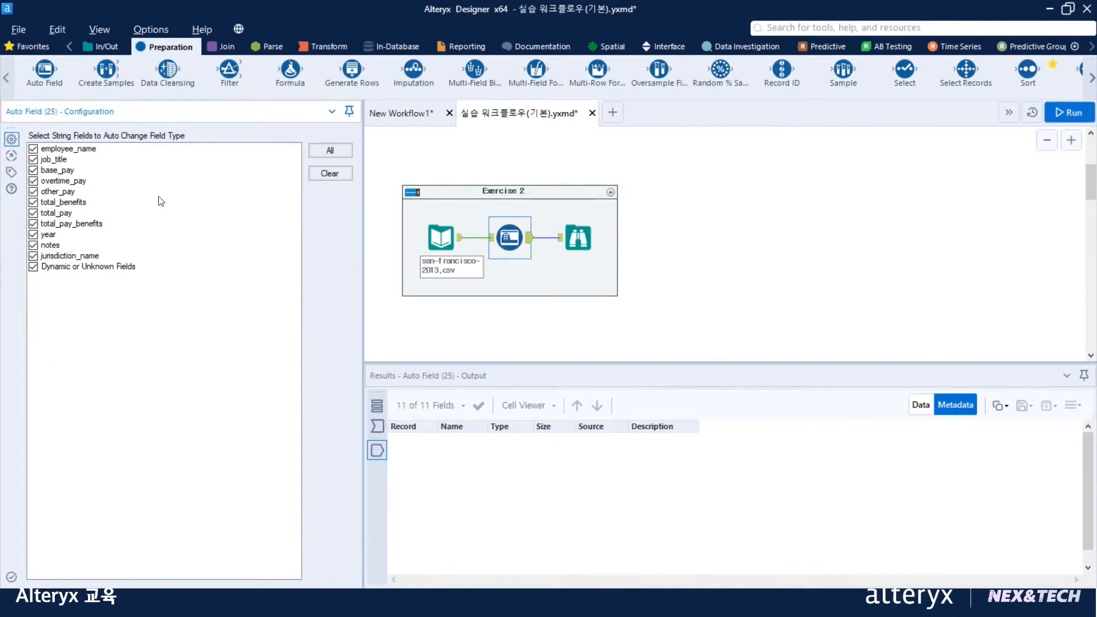
{"action": "left_click", "coordinate": [1063, 117]}
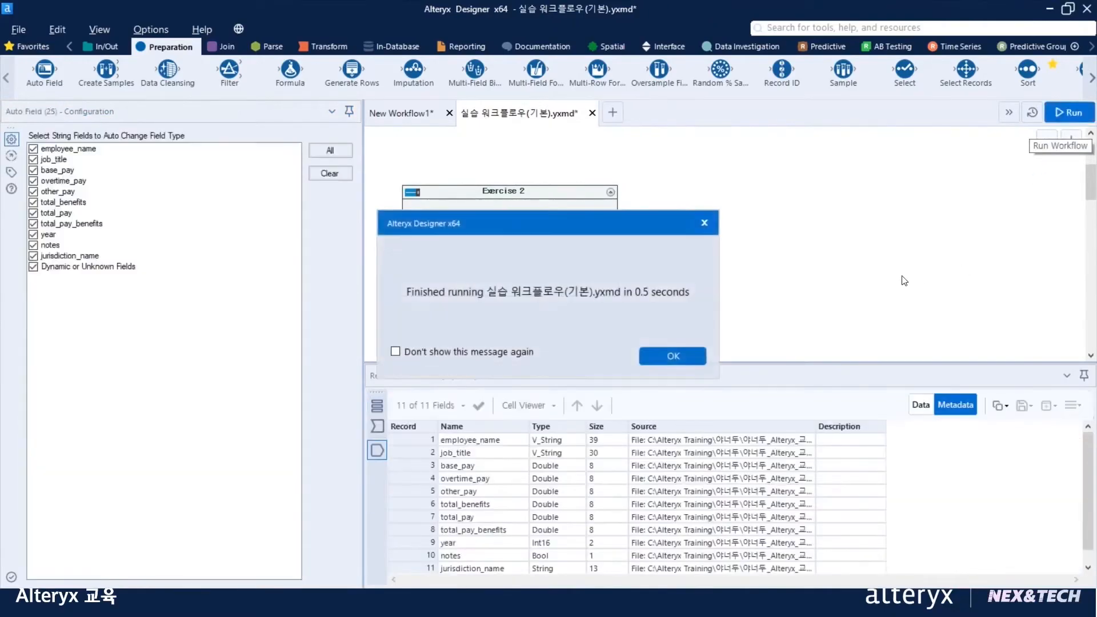
{"action": "left_click", "coordinate": [654, 358]}
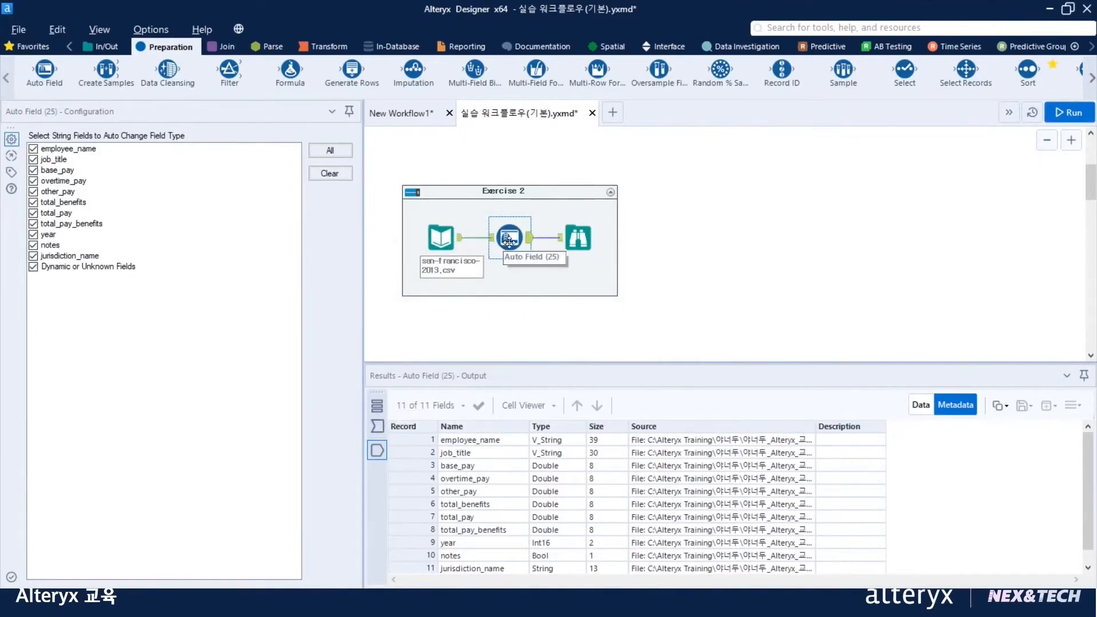
- Check the field types entering the Auto Field tool in its input metadata
{"action": "left_click", "coordinate": [379, 426]}
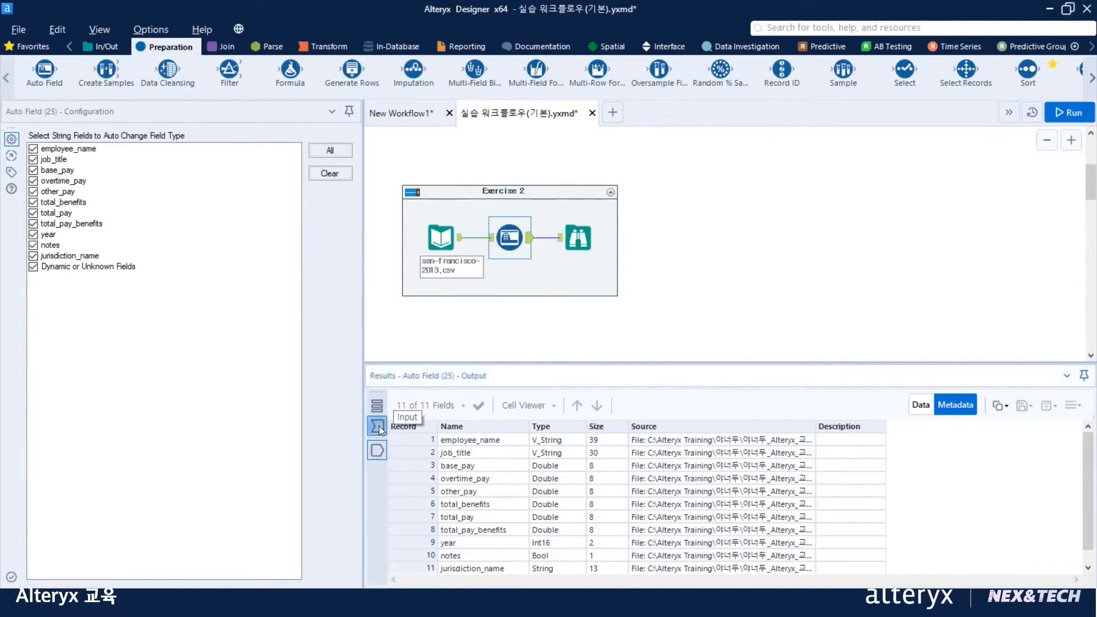
{"action": "left_click", "coordinate": [381, 455]}
{"action": "left_click", "coordinate": [491, 243]}
{"action": "left_click", "coordinate": [528, 242]}
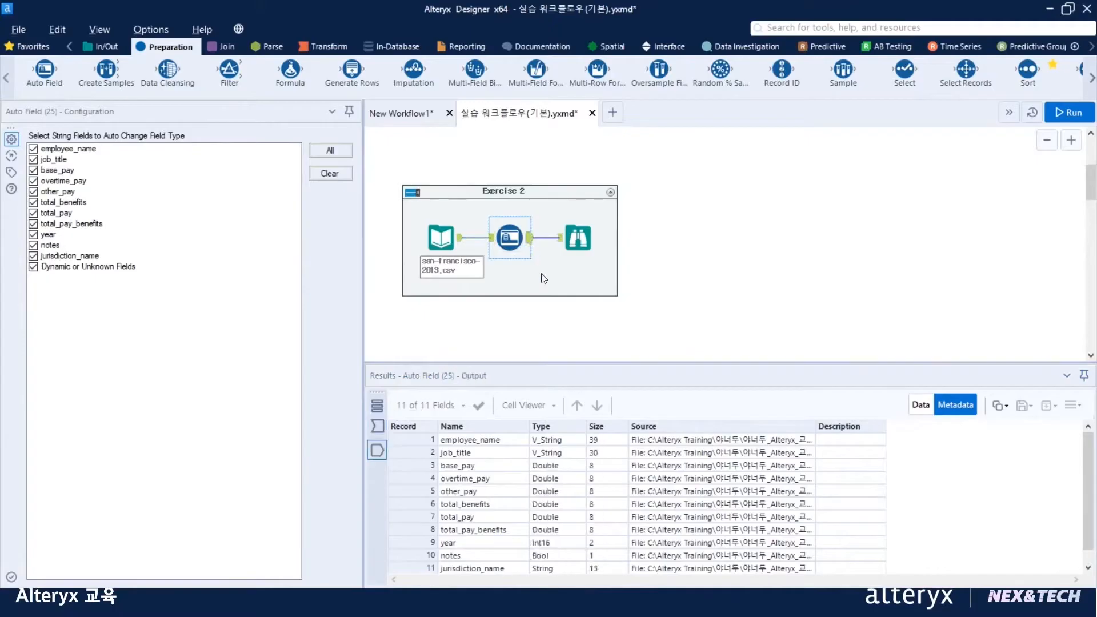
{"action": "left_click", "coordinate": [376, 426]}
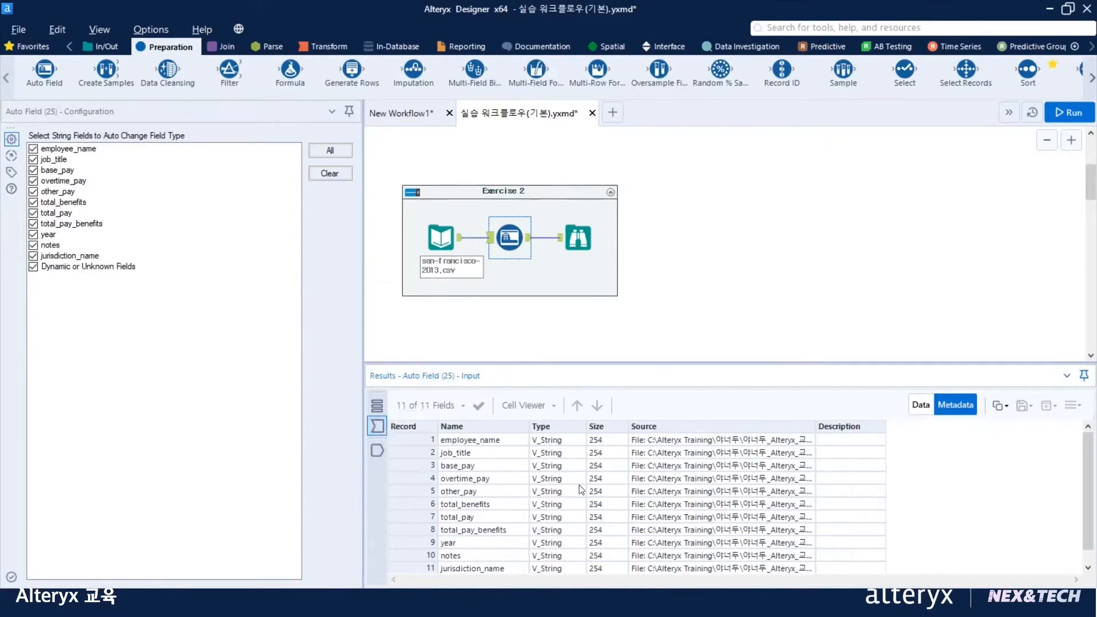
{"action": "left_click_drag", "start_coordinate": [557, 441], "coordinate": [557, 542]}
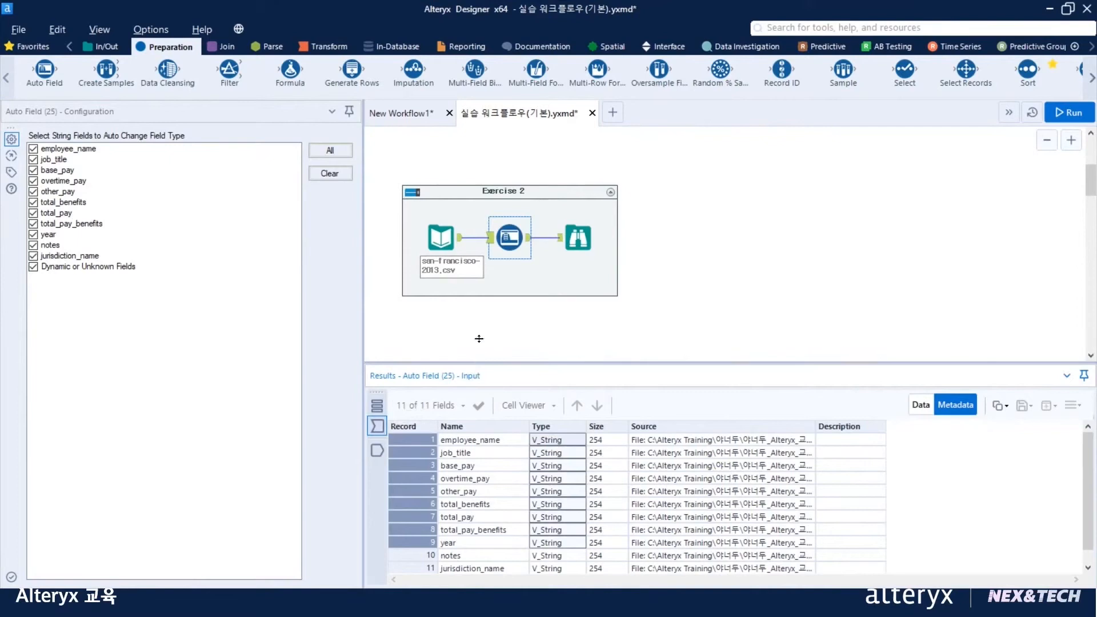
- Check the field types in the Auto Field output metadata, including the pay fields, year and notes
{"action": "left_click_drag", "start_coordinate": [479, 339], "coordinate": [478, 337]}
{"action": "left_click", "coordinate": [380, 427]}
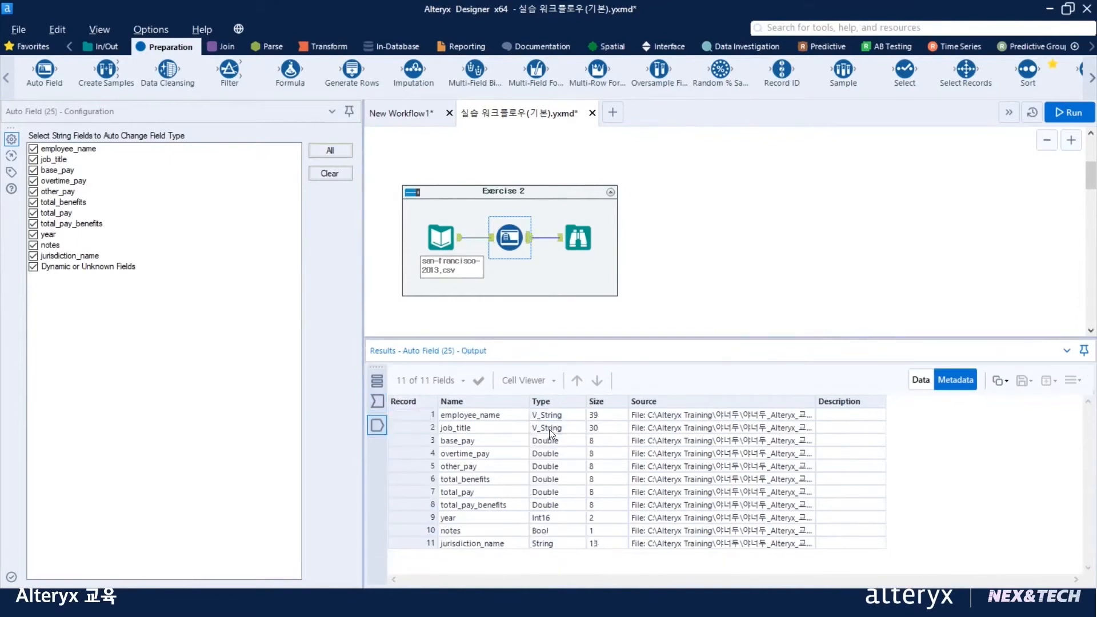
{"action": "left_click_drag", "start_coordinate": [554, 417], "coordinate": [555, 429]}
{"action": "left_click", "coordinate": [555, 444]}
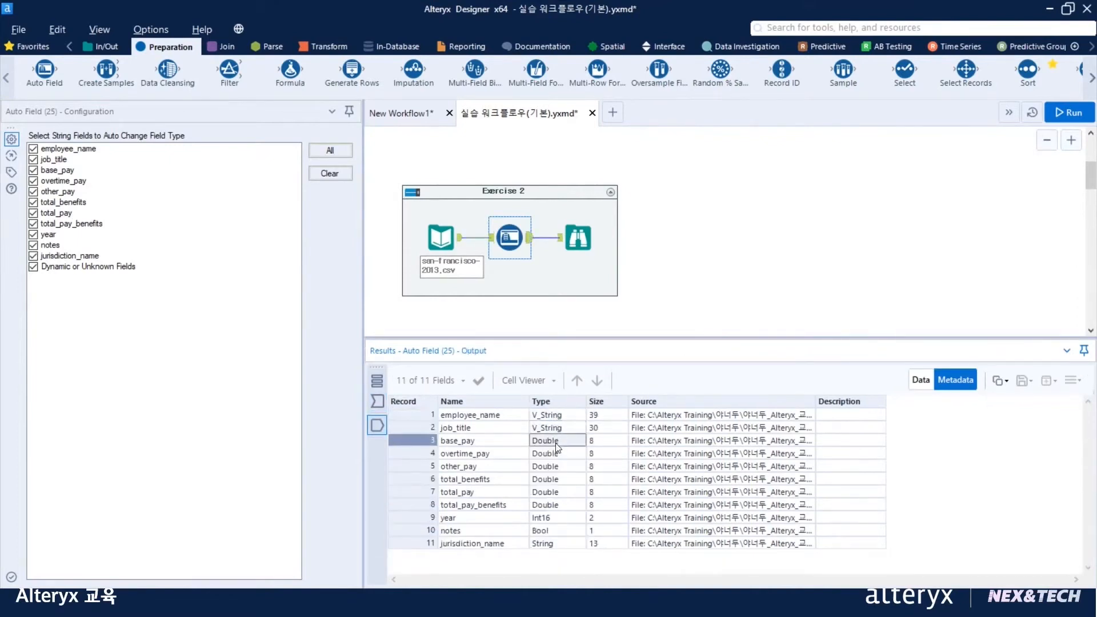
{"action": "left_click_drag", "start_coordinate": [561, 470], "coordinate": [570, 507]}
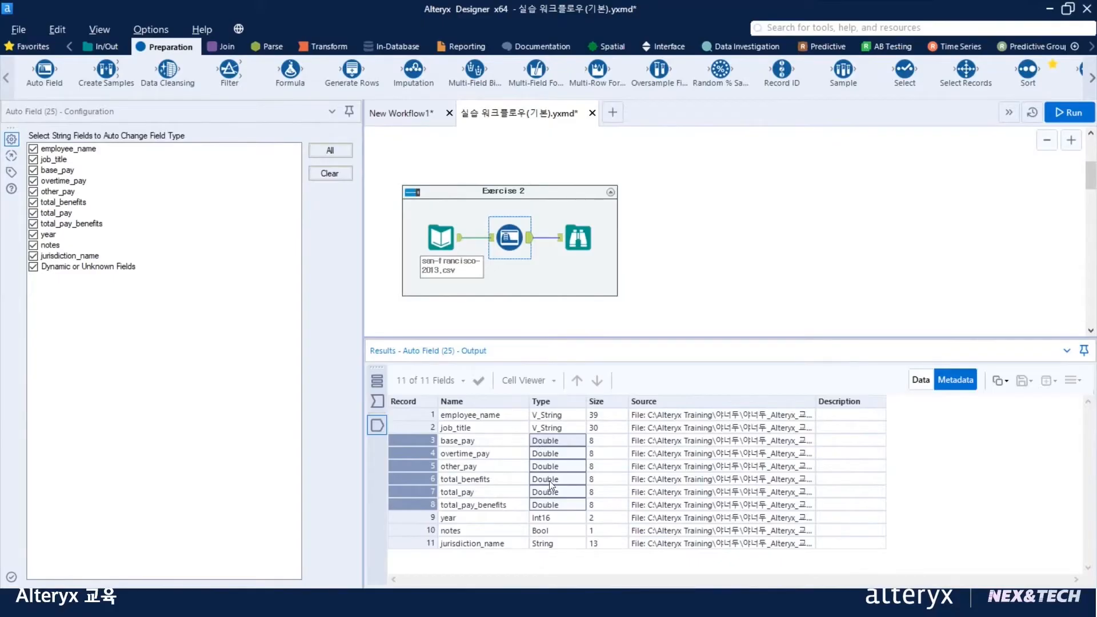
{"action": "left_click", "coordinate": [547, 522]}
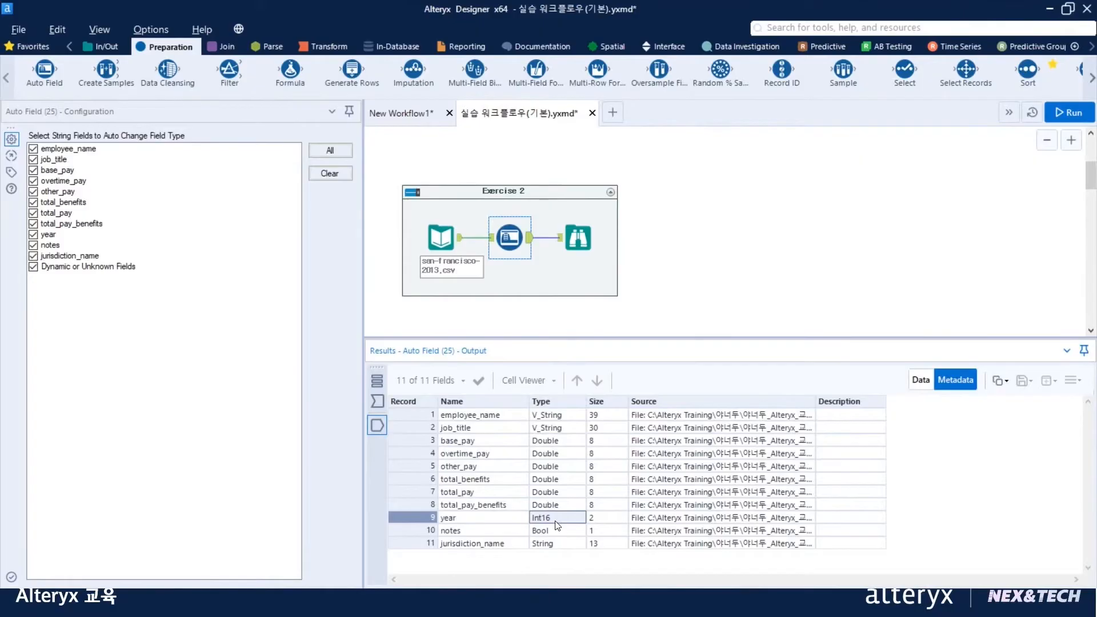
{"action": "left_click", "coordinate": [429, 530]}
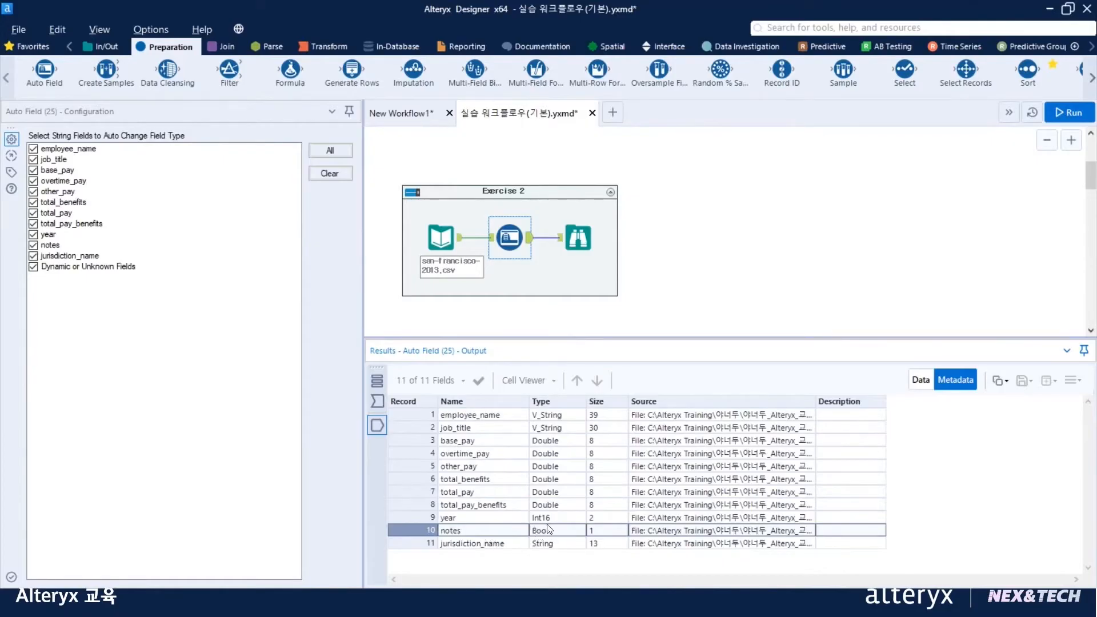
- Examine the Browse tool's data records through the last columns, including year, notes and jurisdiction_name
{"action": "left_click", "coordinate": [581, 246]}
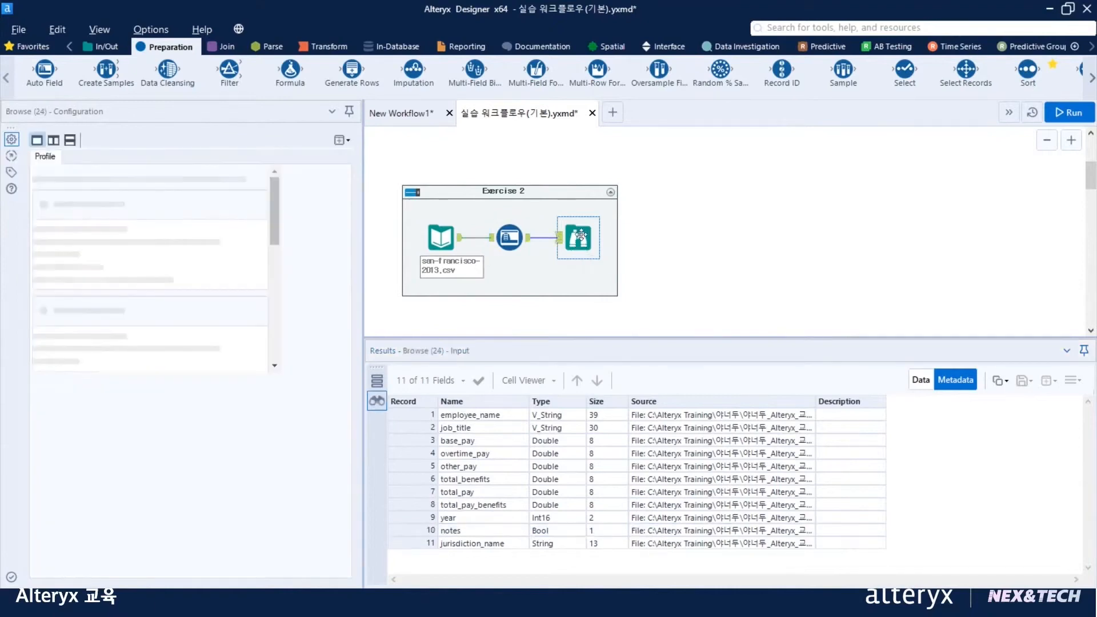
{"action": "left_click", "coordinate": [919, 380]}
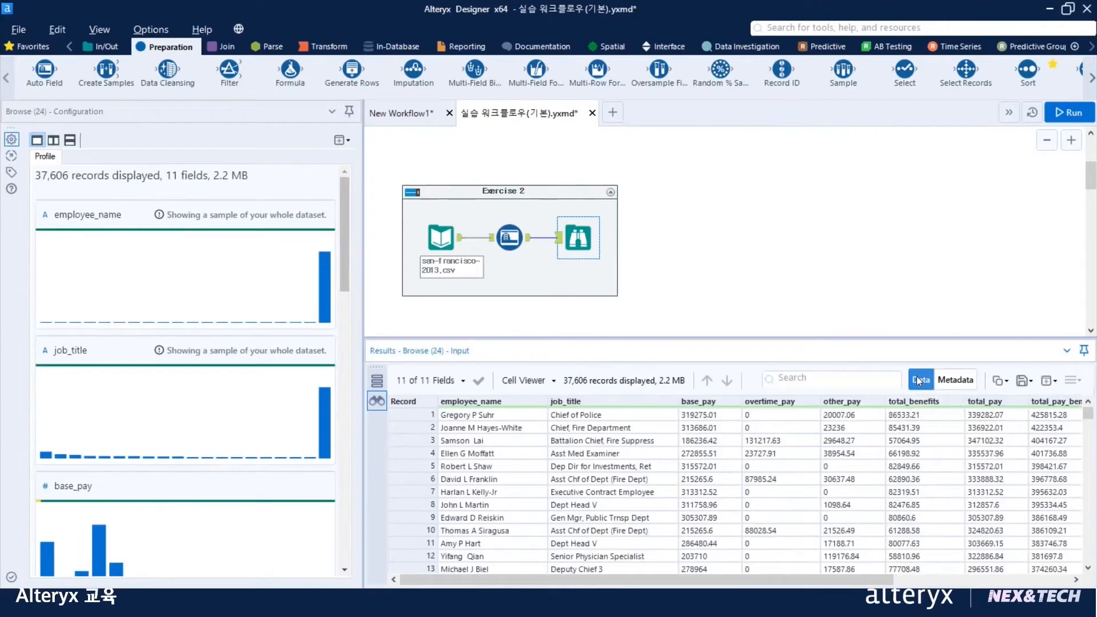
{"action": "left_click_drag", "start_coordinate": [864, 578], "coordinate": [1044, 578]}
{"action": "mouse_move", "coordinate": [961, 403]}
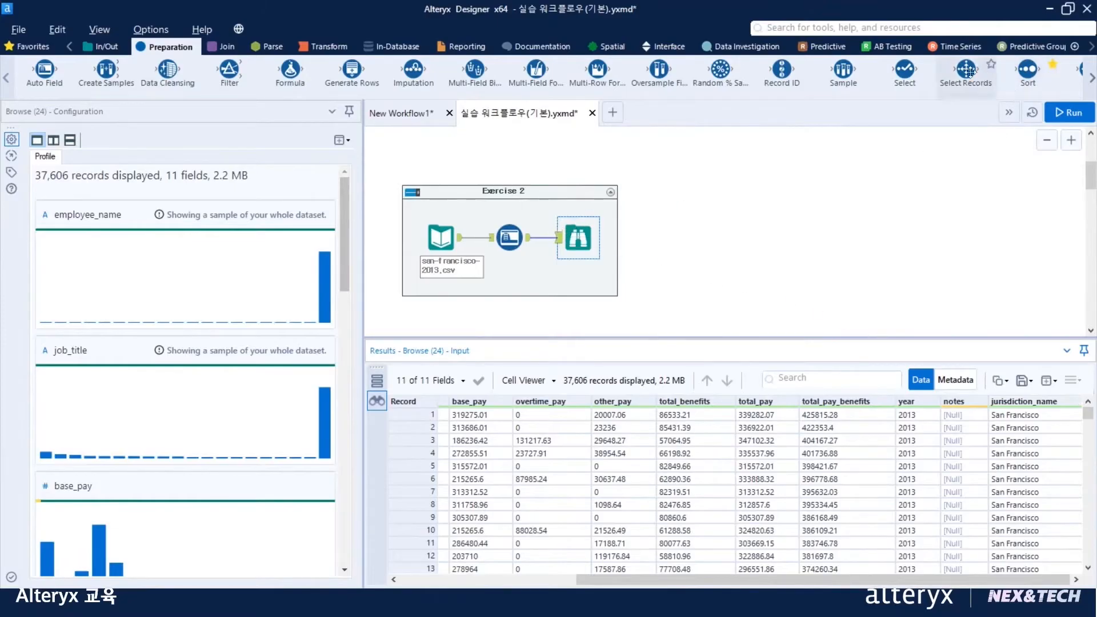
{"action": "mouse_move", "coordinate": [920, 78]}
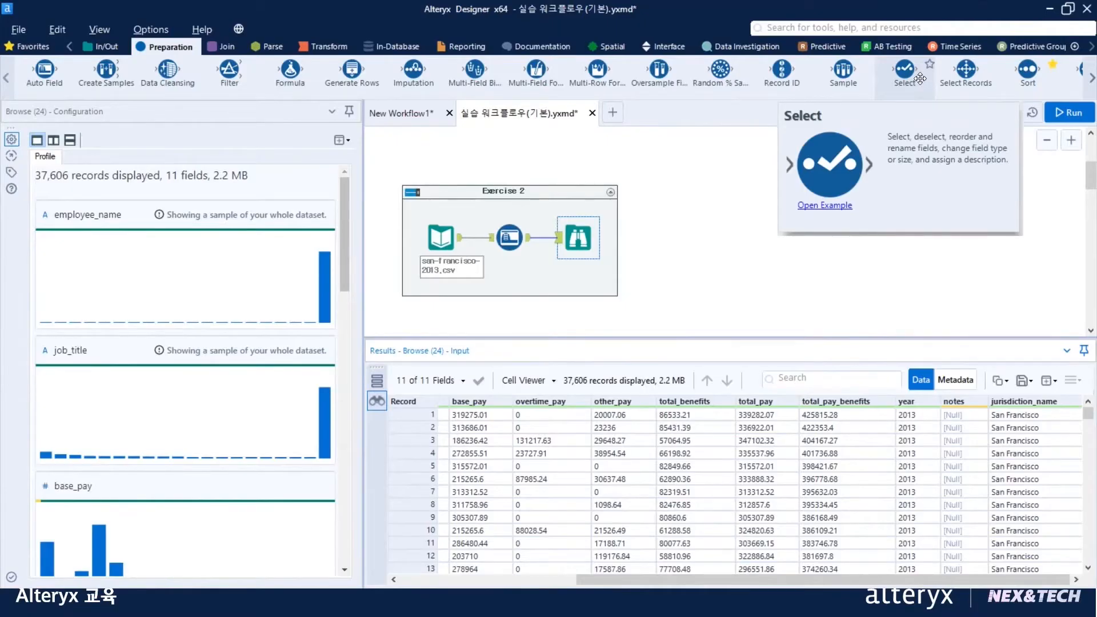
- Insert a Select tool between Auto Field and Browse, and change the notes field's type to V_WString
{"action": "left_click_drag", "start_coordinate": [920, 78], "coordinate": [543, 240]}
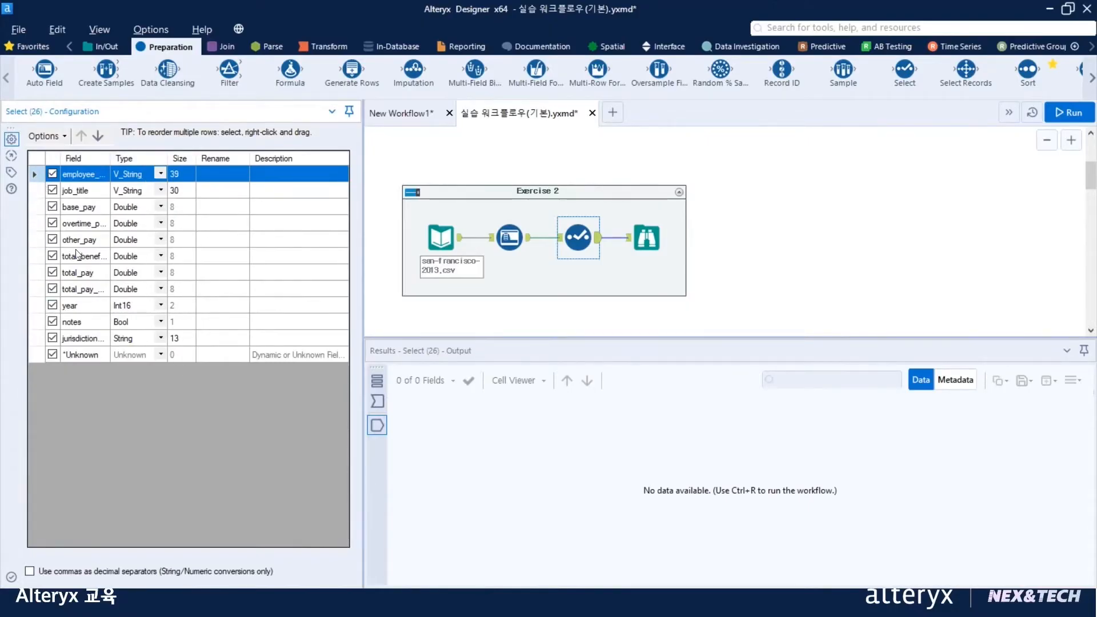
{"action": "left_click", "coordinate": [36, 317]}
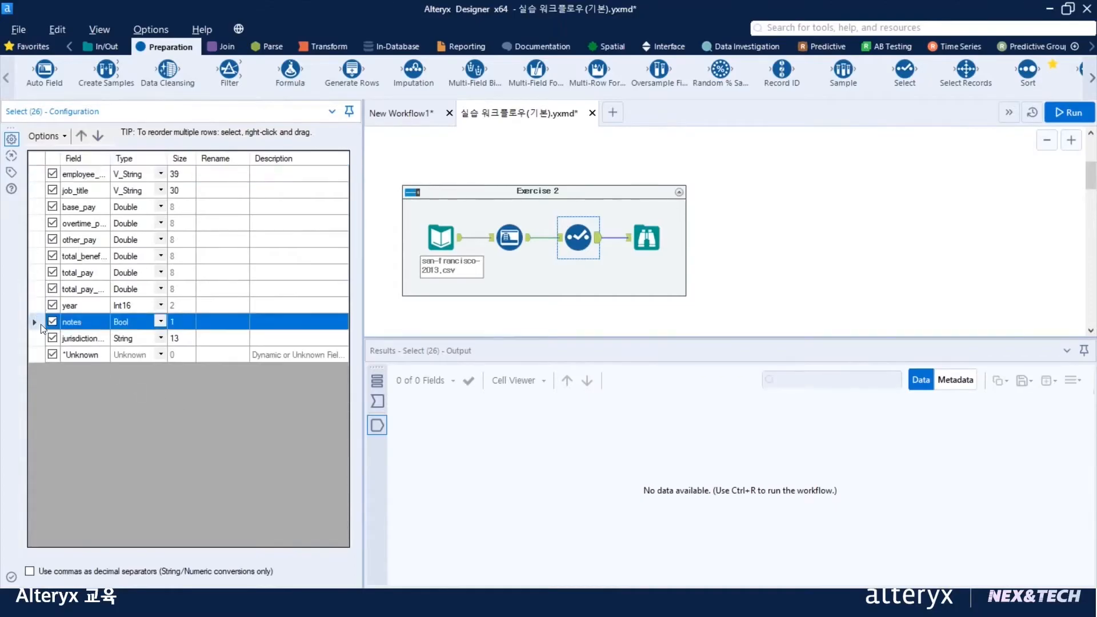
{"action": "left_click", "coordinate": [161, 323]}
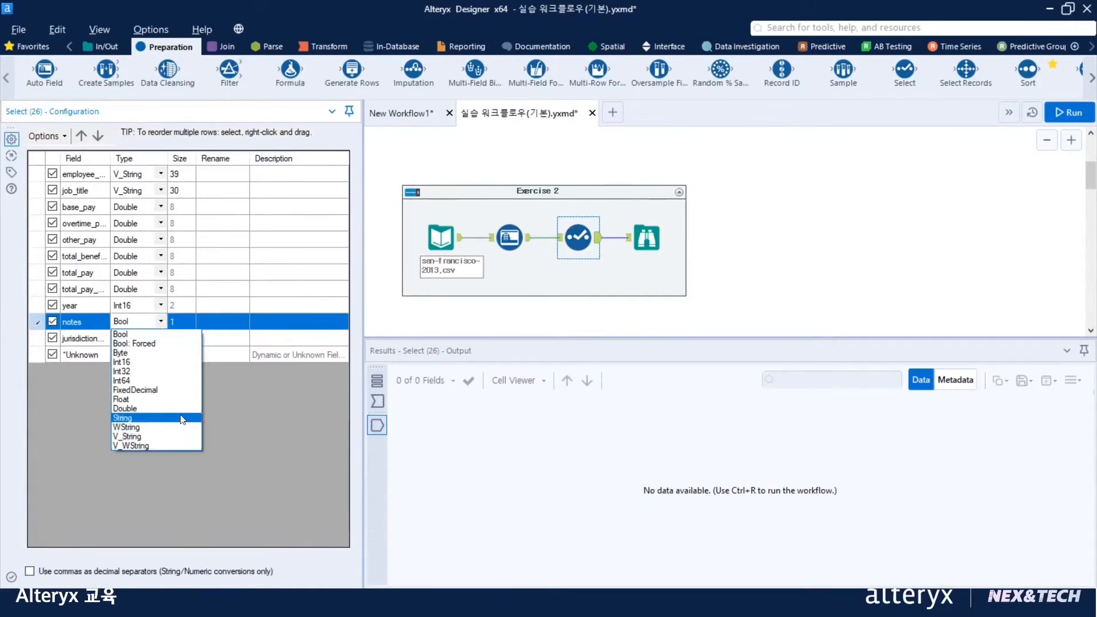
{"action": "left_click", "coordinate": [175, 445]}
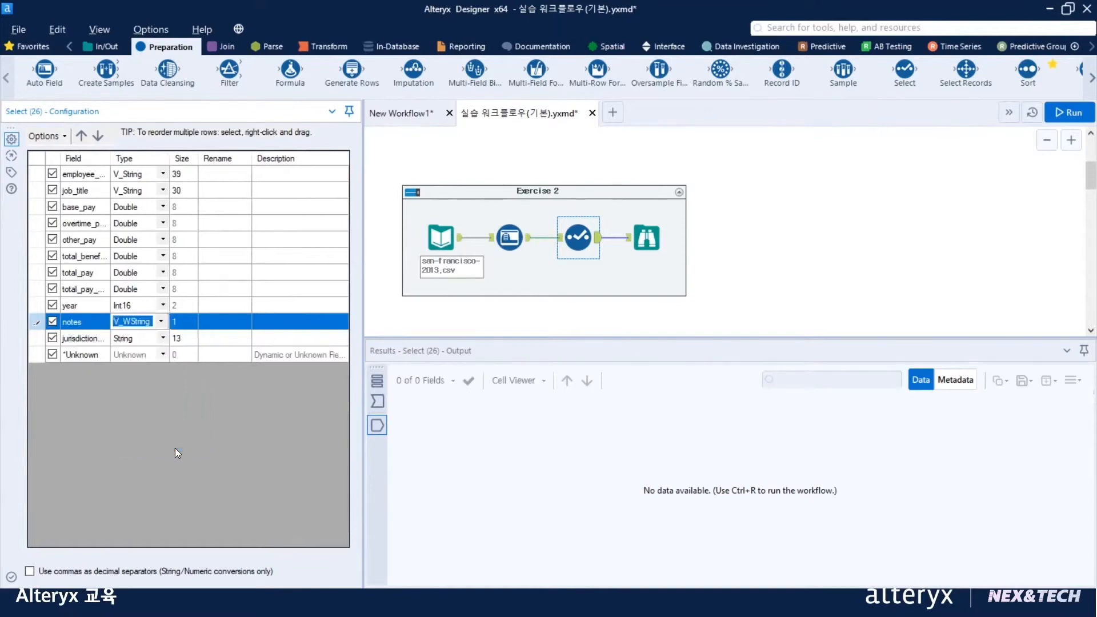
- Set the notes field's size to 10 and rename the field to 비고
{"action": "left_click", "coordinate": [177, 322]}
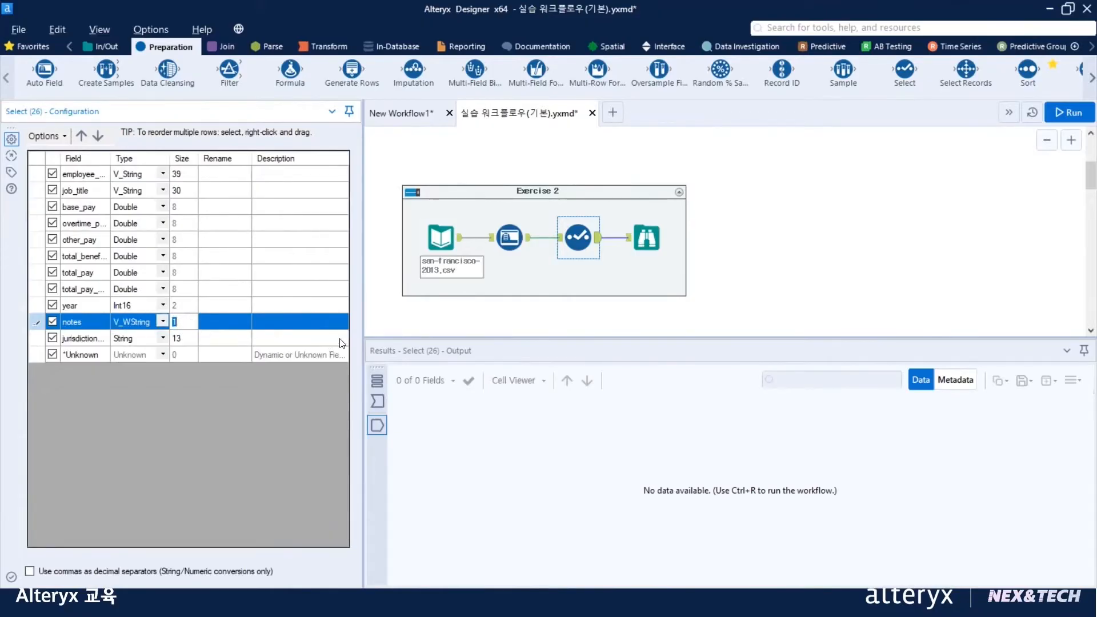
{"action": "type", "text": "10"}
{"action": "left_click", "coordinate": [236, 321]}
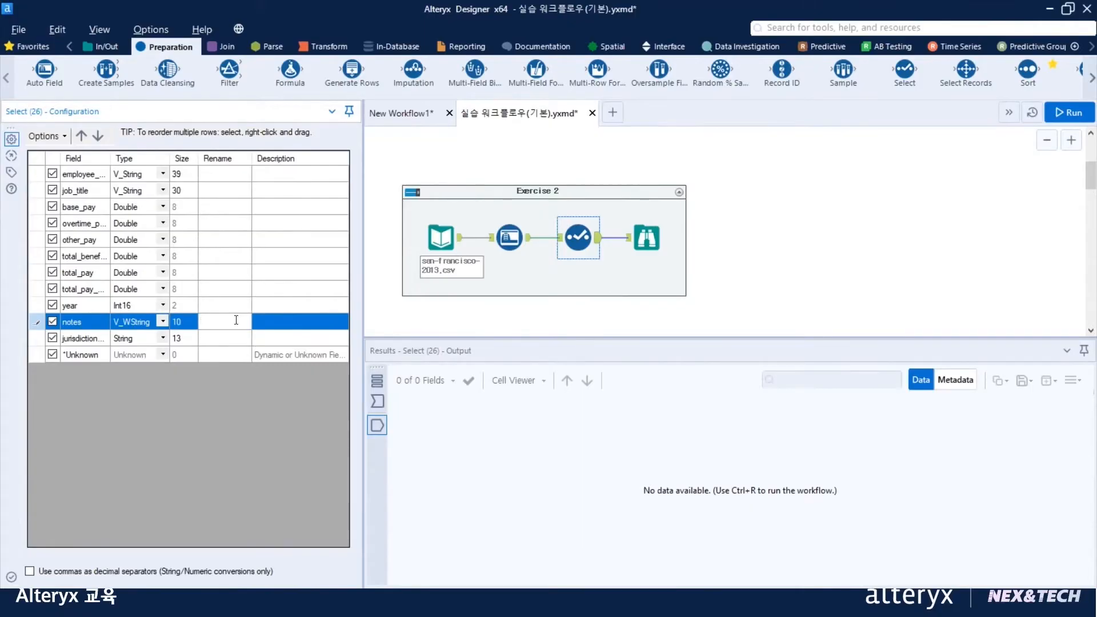
{"action": "type", "text": "비고"}
- Move the notes field one row down in the Select tool, below jurisdiction_name
{"action": "left_click", "coordinate": [53, 355]}
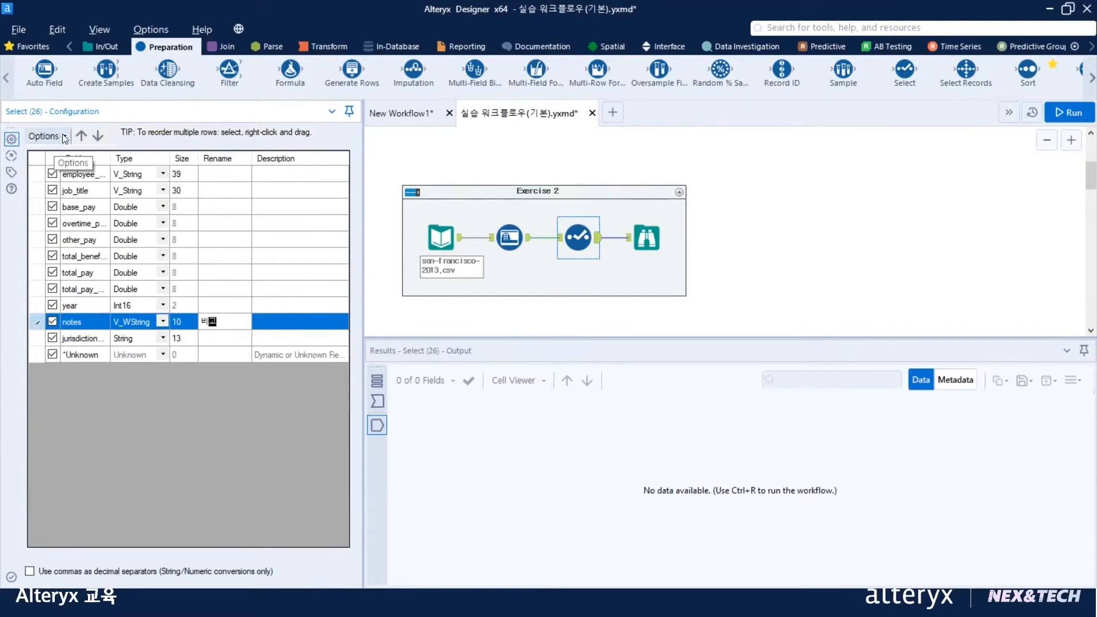
{"action": "left_click", "coordinate": [102, 138]}
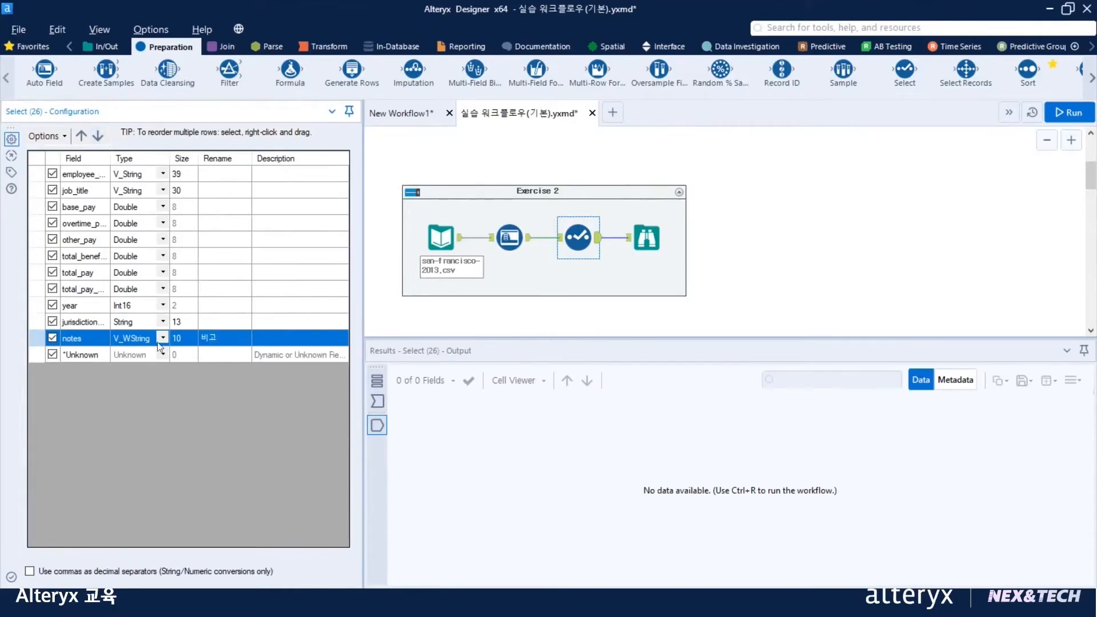
{"action": "left_click", "coordinate": [36, 356]}
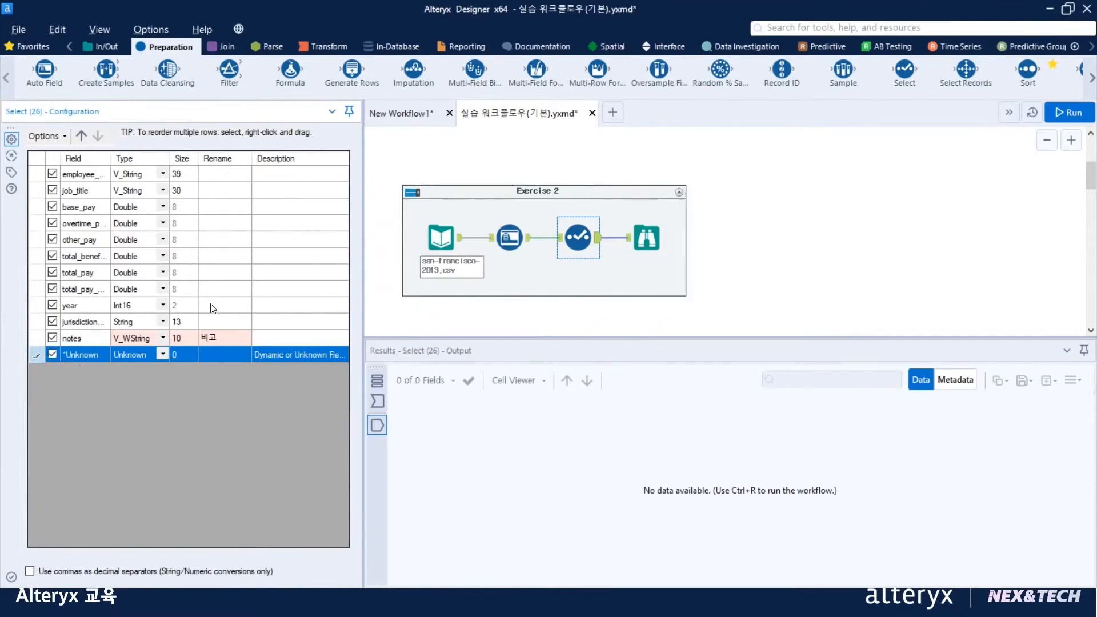
{"action": "left_click", "coordinate": [34, 338]}
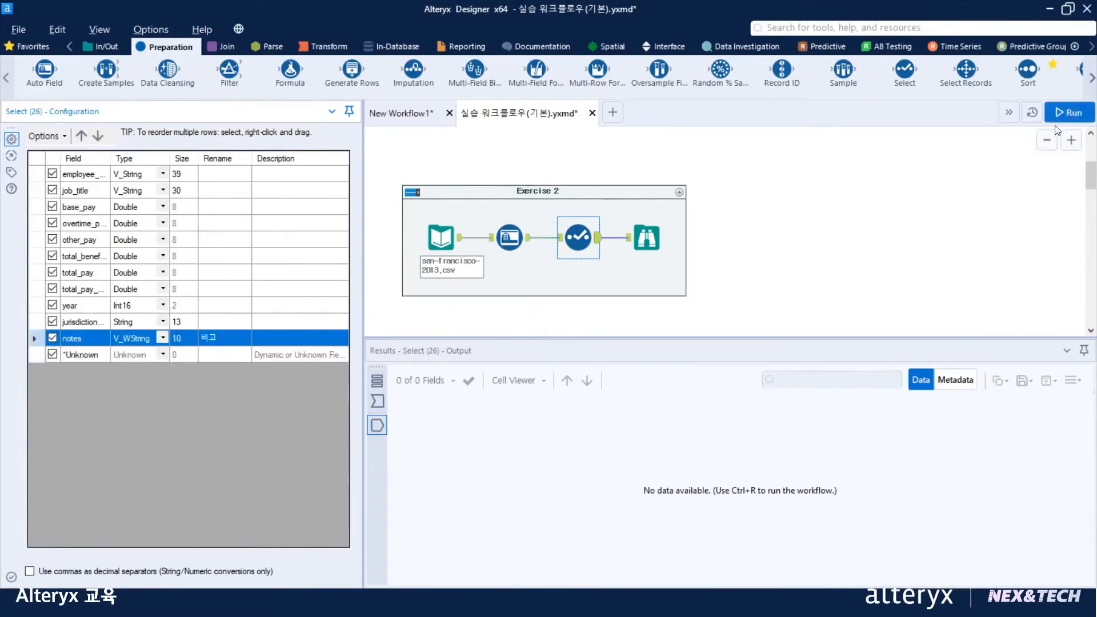
- Run the workflow and check the last columns of the Select tool's output data
{"action": "left_click", "coordinate": [1068, 113]}
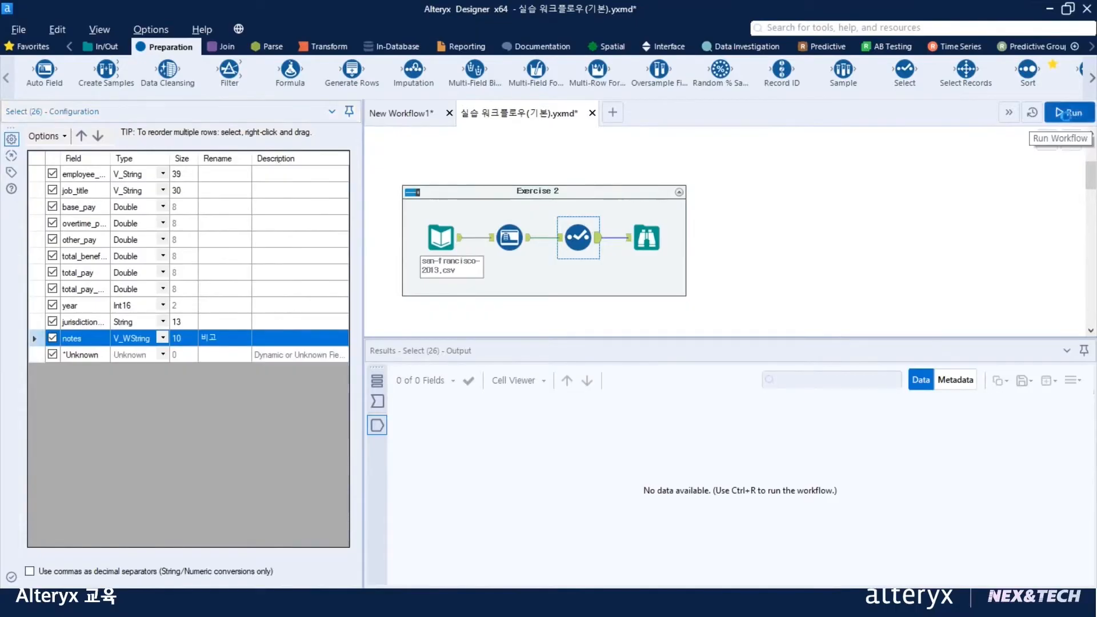
{"action": "left_click", "coordinate": [664, 354]}
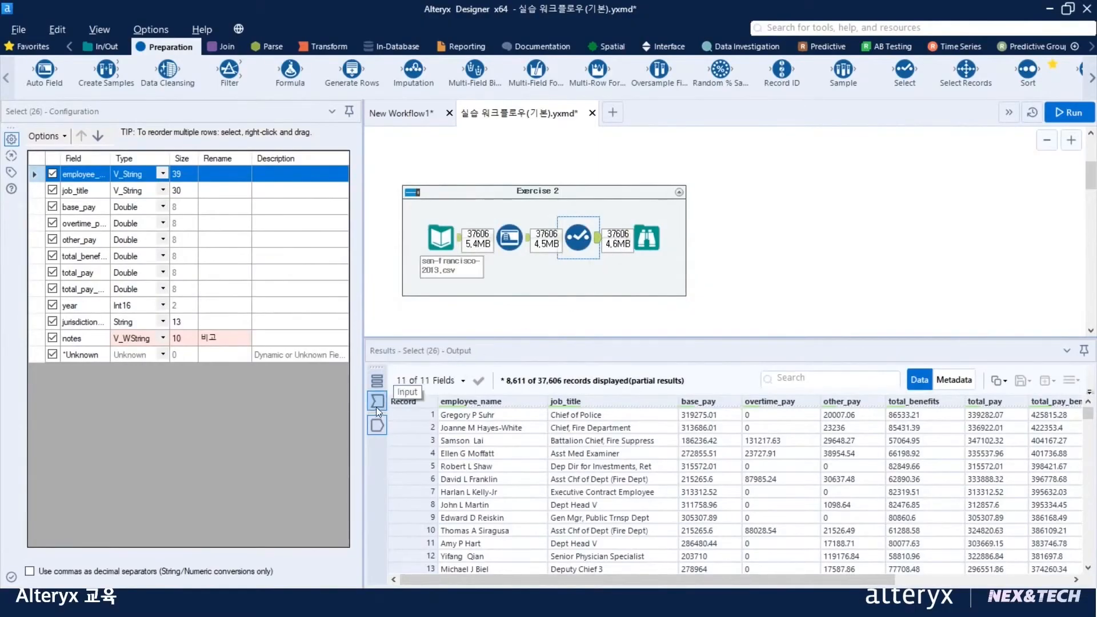
{"action": "left_click_drag", "start_coordinate": [800, 578], "coordinate": [983, 582]}
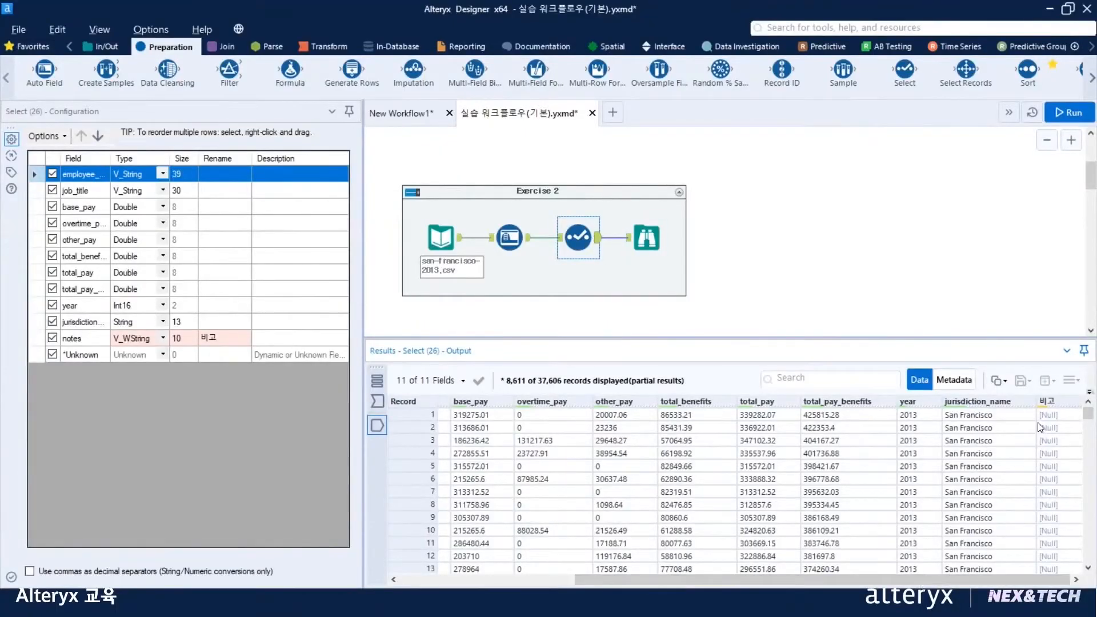
{"action": "mouse_move", "coordinate": [1051, 402]}
- Check the name, type and size of the 비고 field in the Select tool's output metadata
{"action": "left_click", "coordinate": [964, 381]}
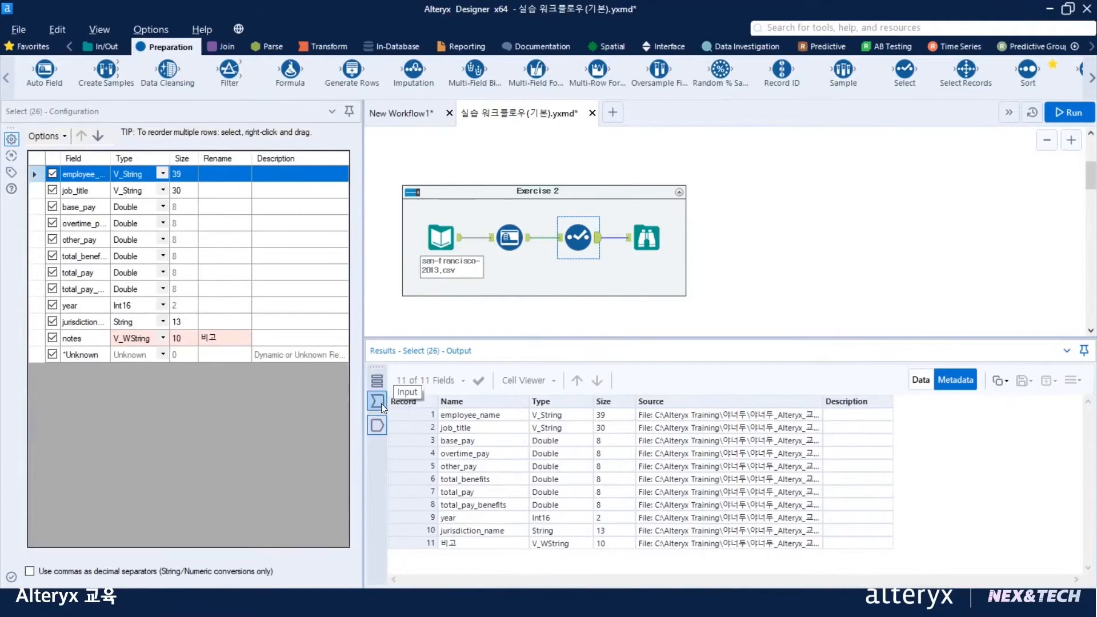
{"action": "left_click", "coordinate": [463, 546]}
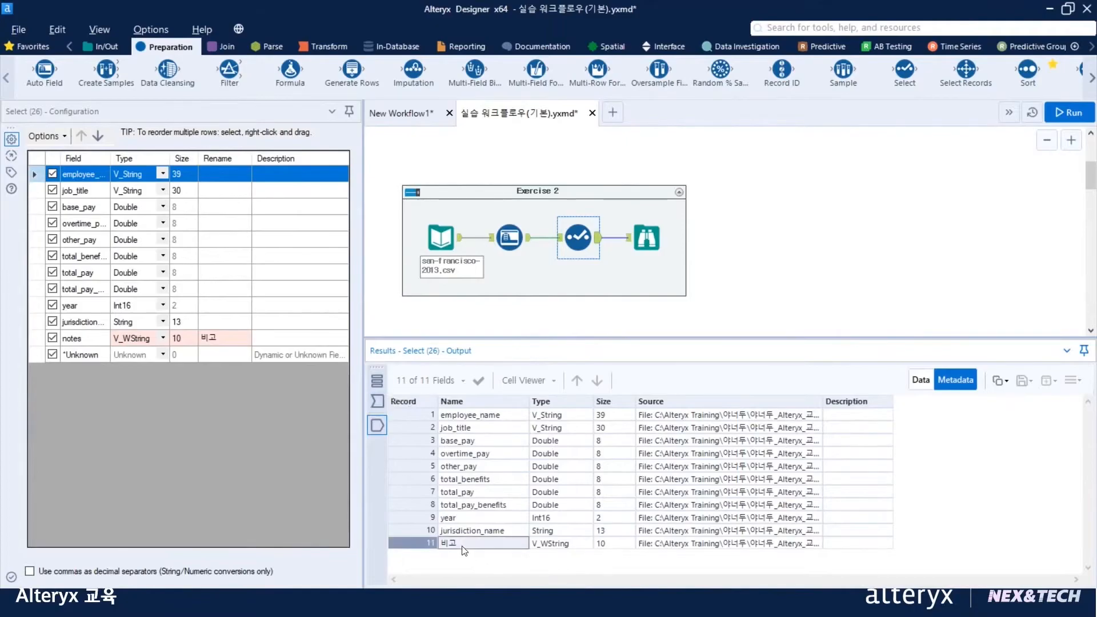
{"action": "left_click", "coordinate": [549, 545]}
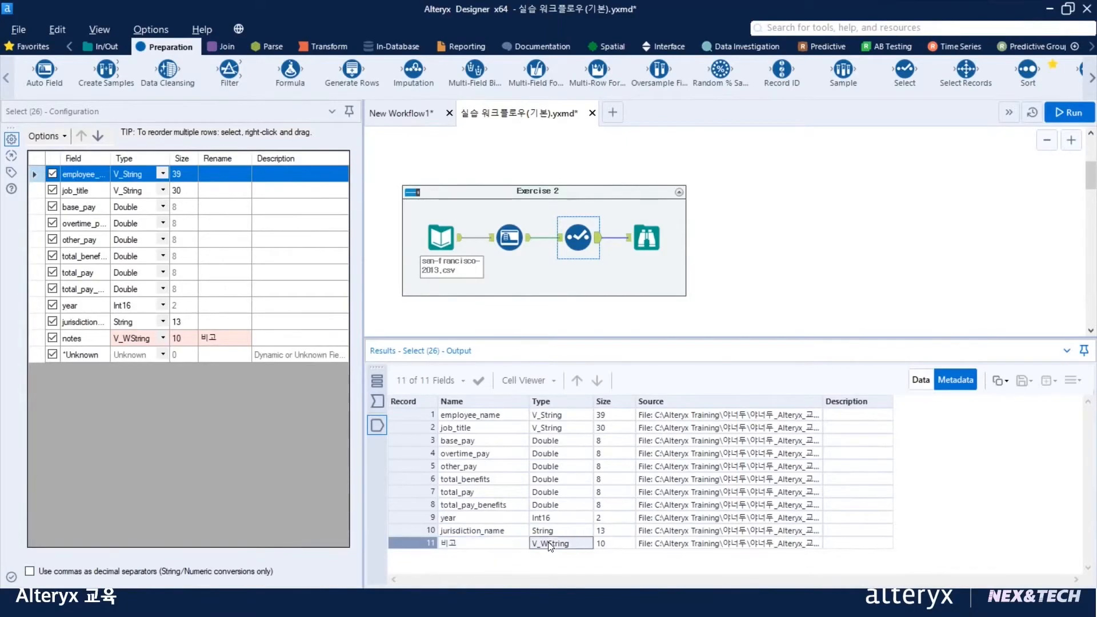
{"action": "left_click", "coordinate": [619, 548]}
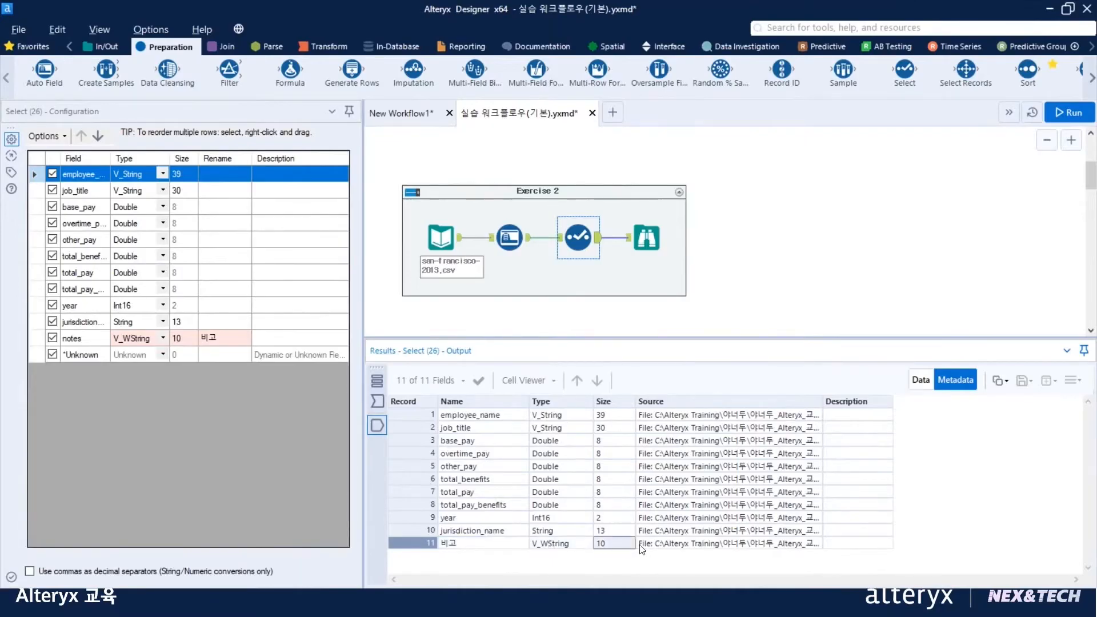
- Compare the field metadata of the Browse, Auto Field and Select tools
{"action": "left_click", "coordinate": [642, 242]}
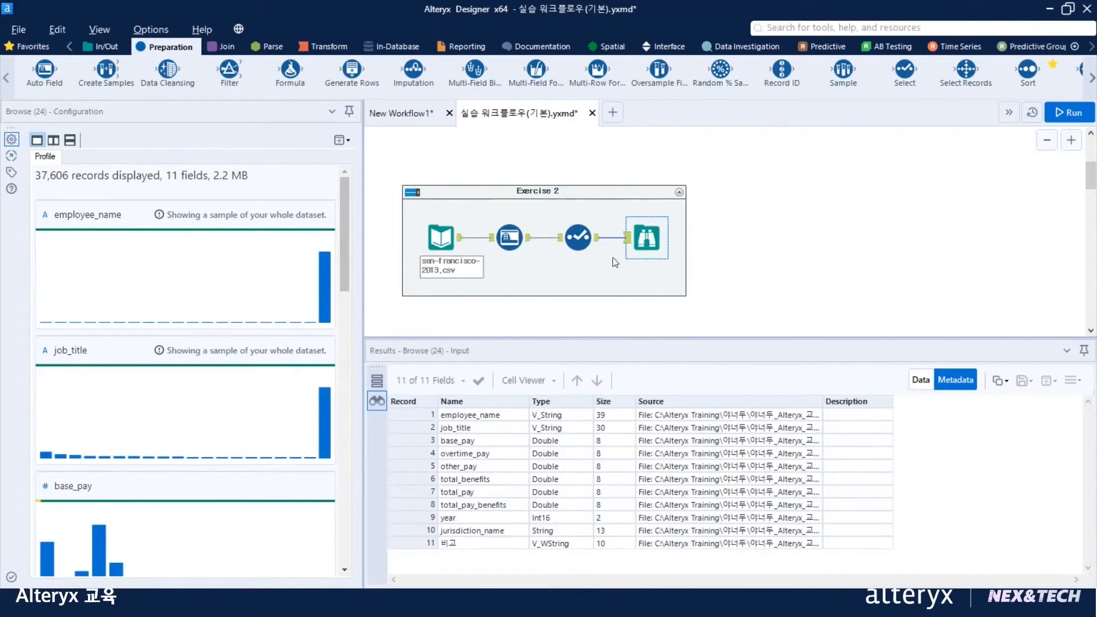
{"action": "left_click", "coordinate": [509, 237]}
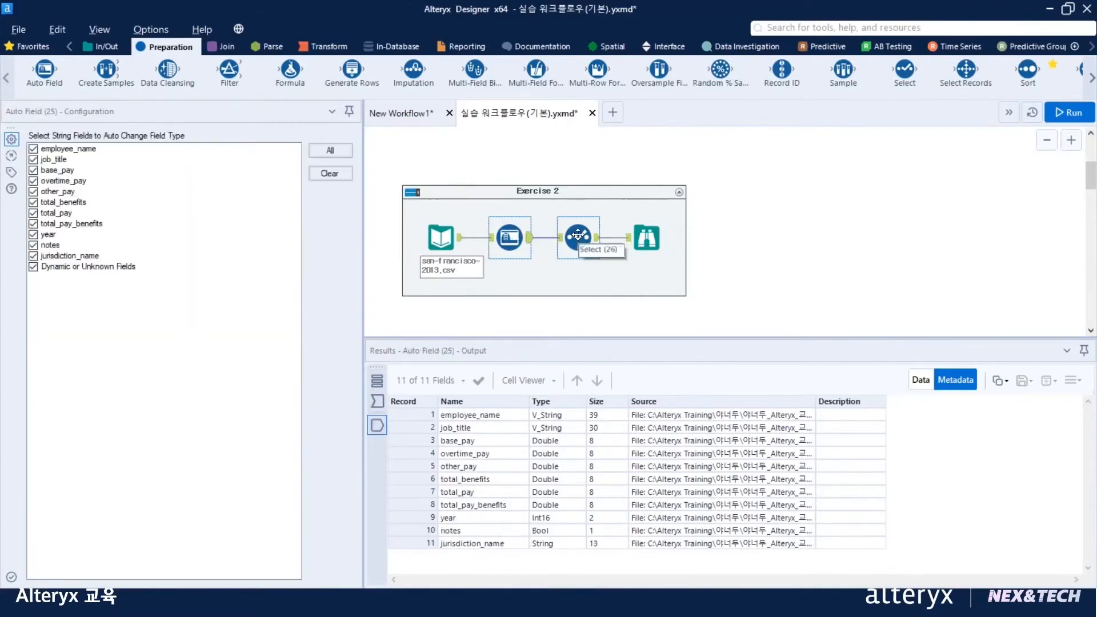
{"action": "left_click", "coordinate": [578, 234]}
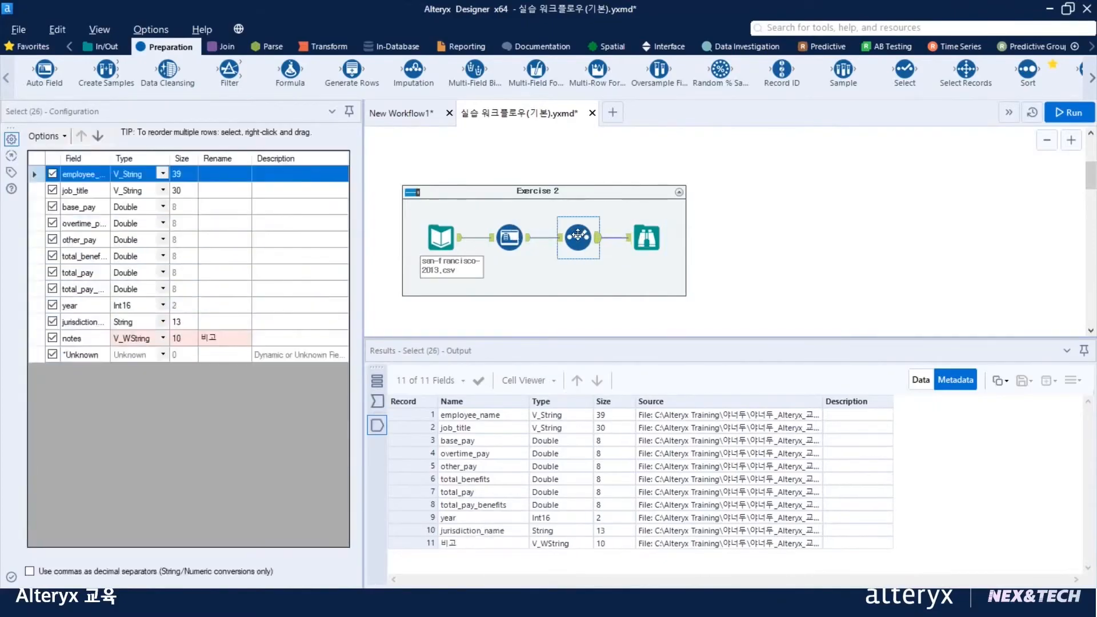